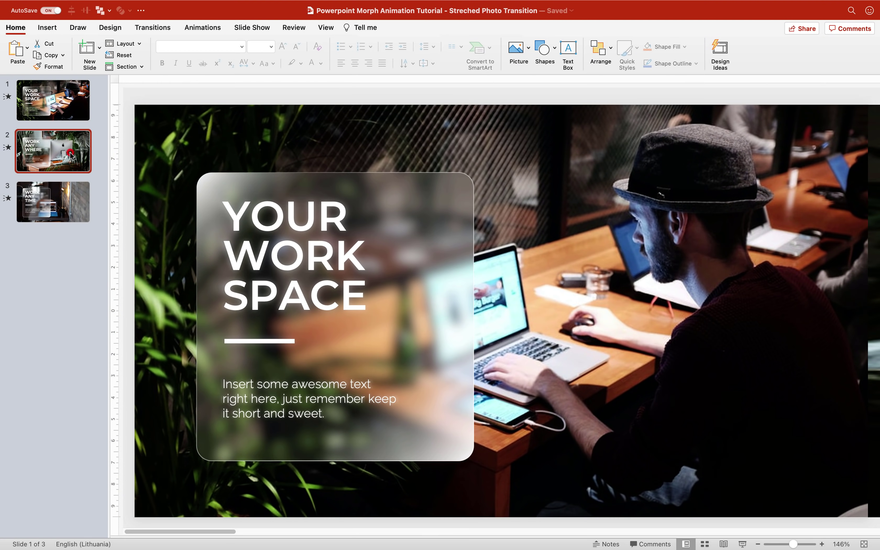
# Look over the example deck's slides and transitions, then set the new slide to the Blank layout.
pyautogui.click(77, 203)
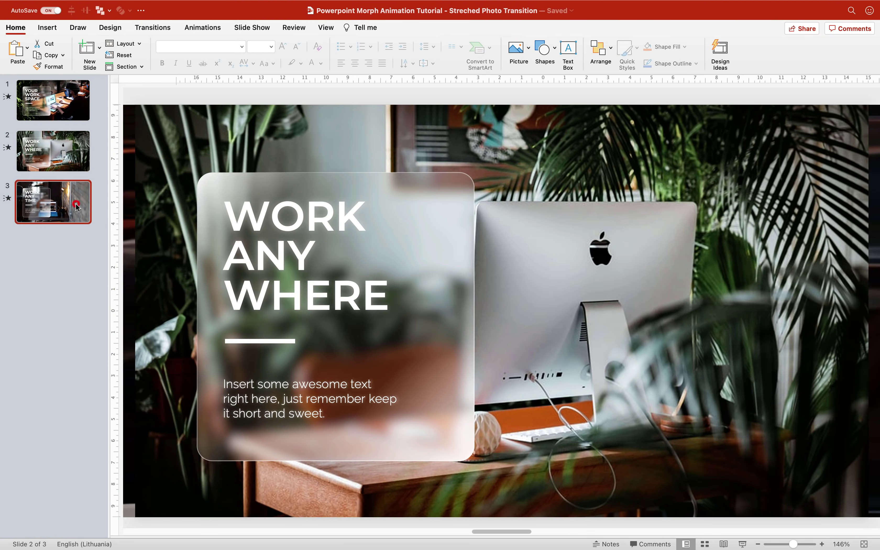
pyautogui.click(71, 156)
pyautogui.click(69, 109)
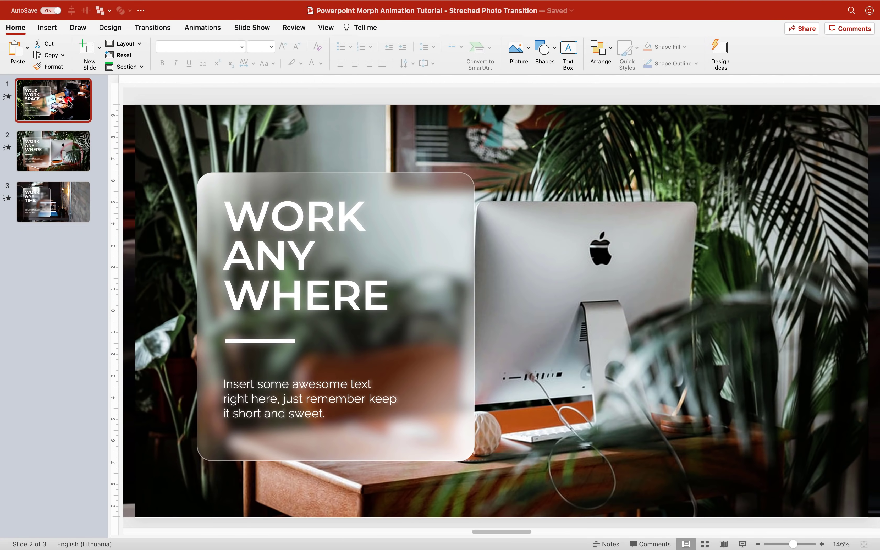
pyautogui.click(151, 28)
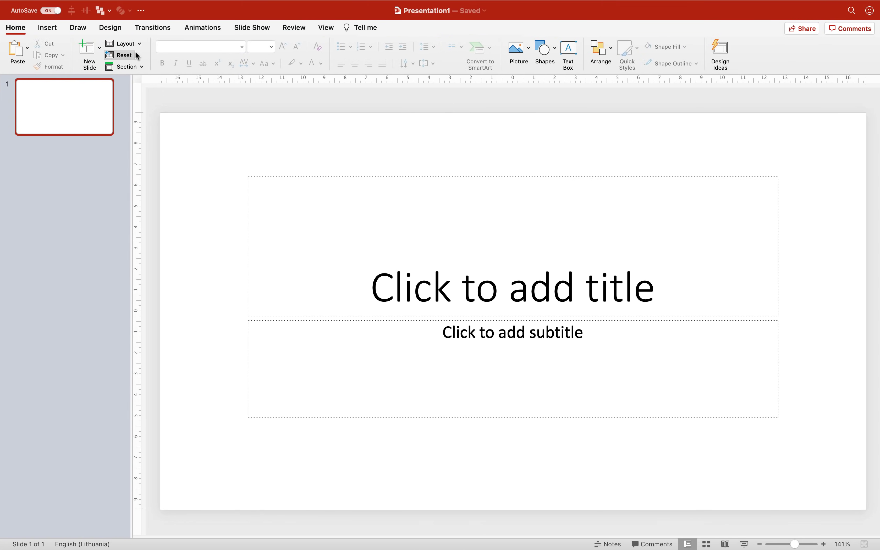
pyautogui.click(124, 44)
pyautogui.click(182, 119)
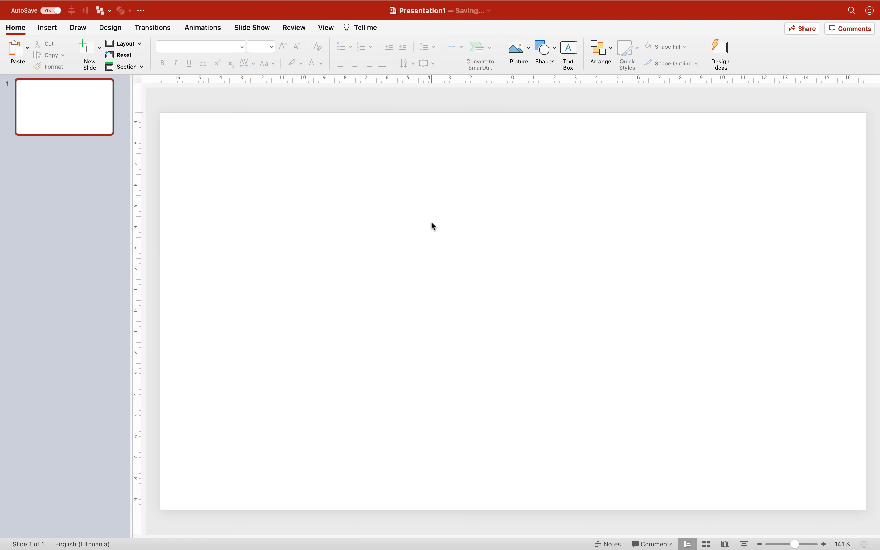
# Browse the café reference photos on Unsplash, then return to PowerPoint.
pyautogui.hotkey('ctrl', 'Right')
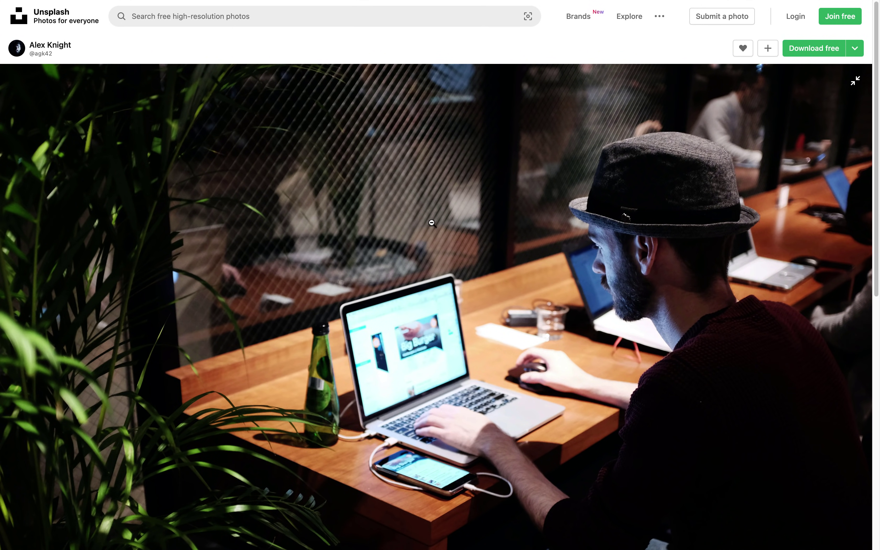
pyautogui.press('Right')
pyautogui.press('Right')
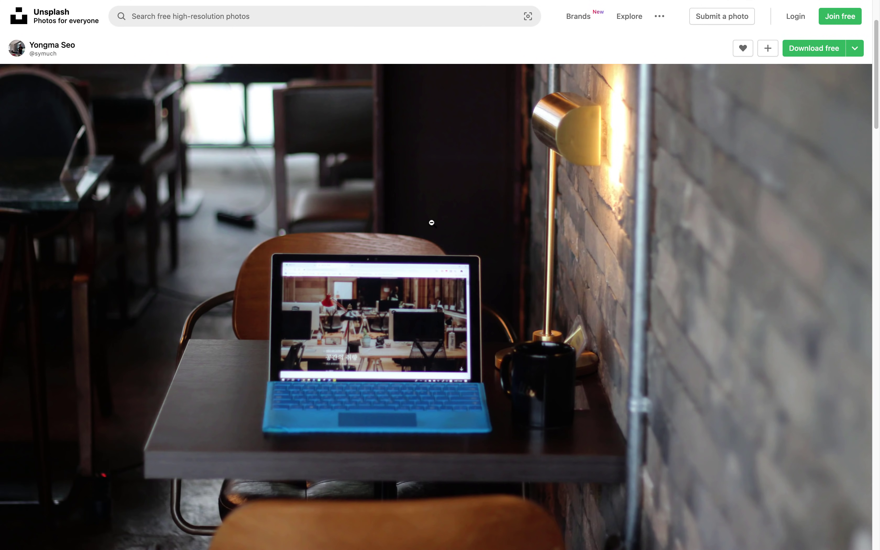
pyautogui.press('Left')
pyautogui.press('Left')
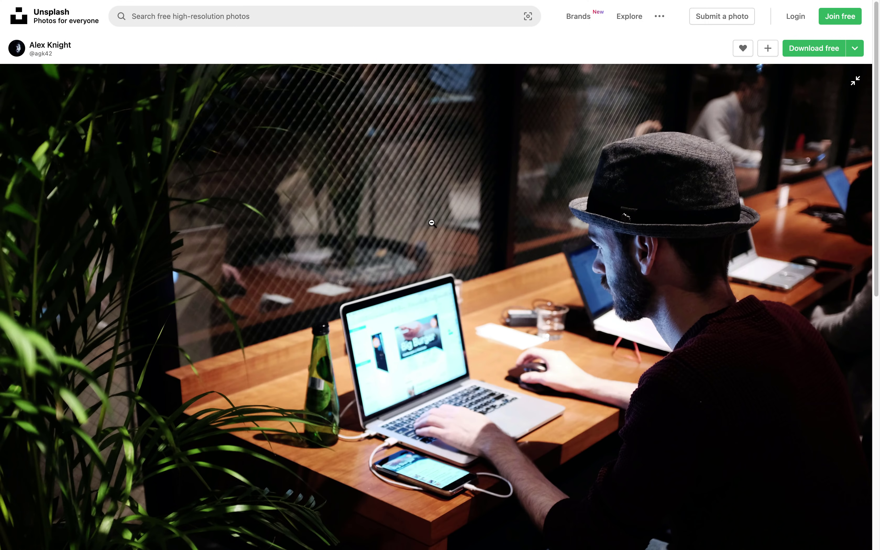
pyautogui.hotkey('ctrl', 'Left')
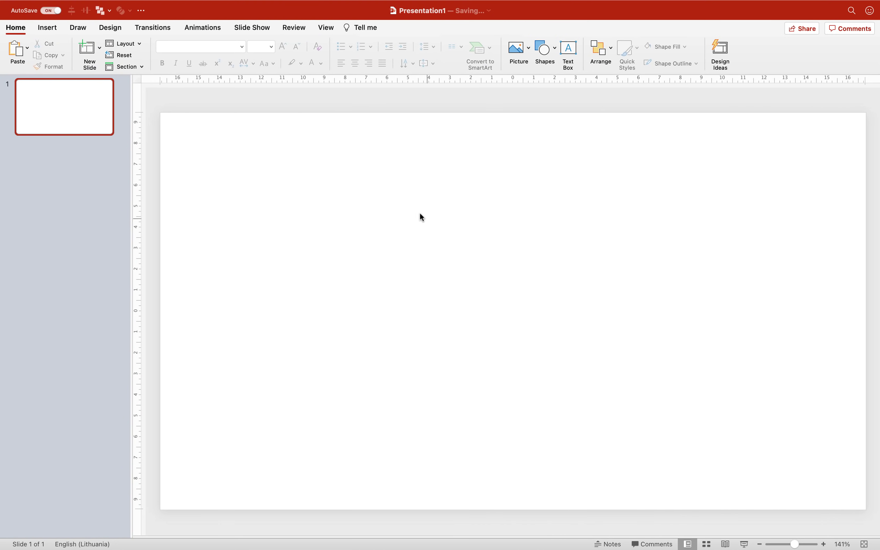
# Insert the alex-knight photo of the man in a hat onto slide 1 from file.
pyautogui.click(49, 29)
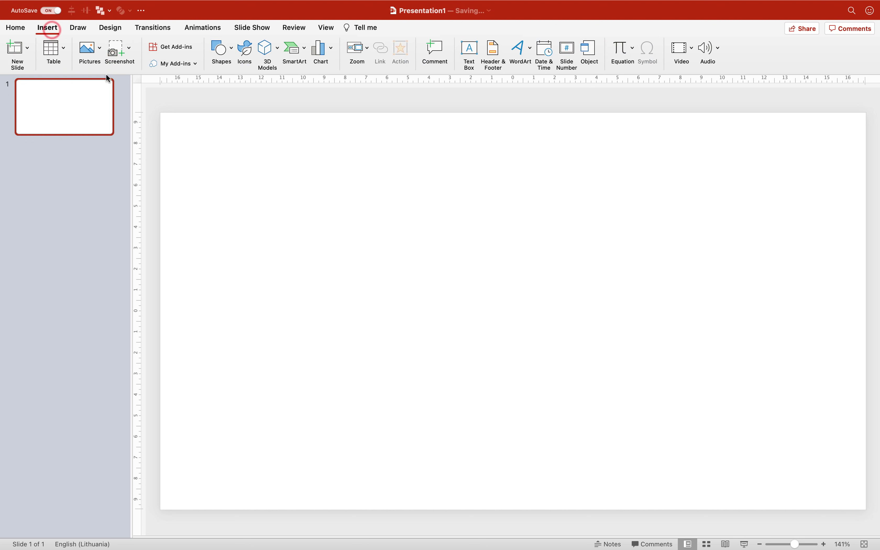
pyautogui.click(100, 47)
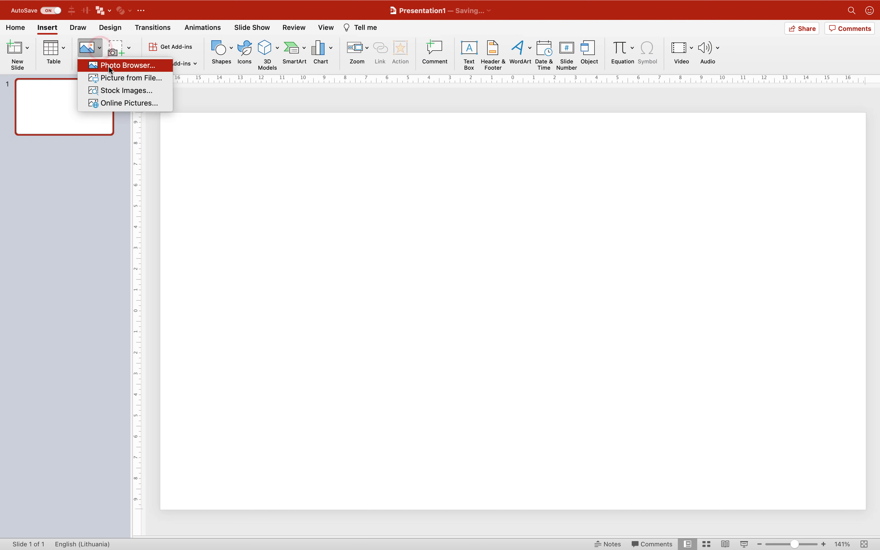
pyautogui.click(125, 78)
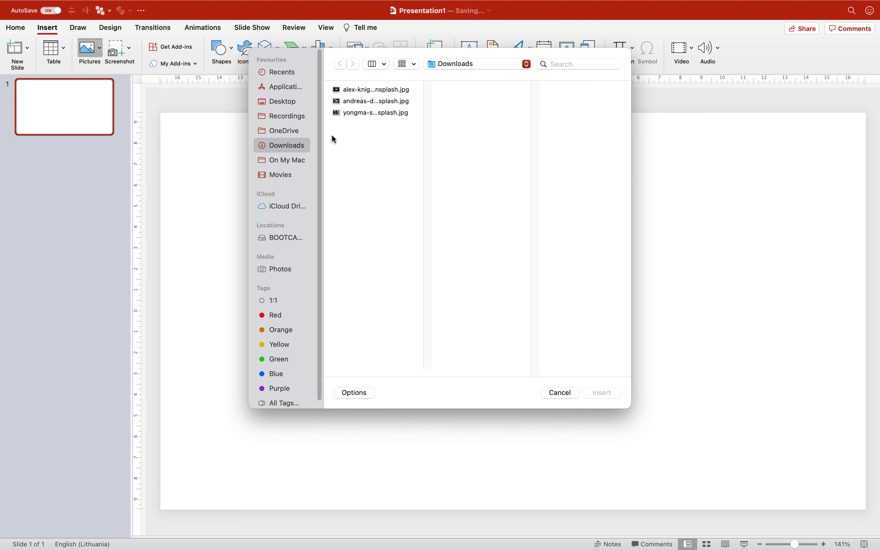
pyautogui.click(371, 89)
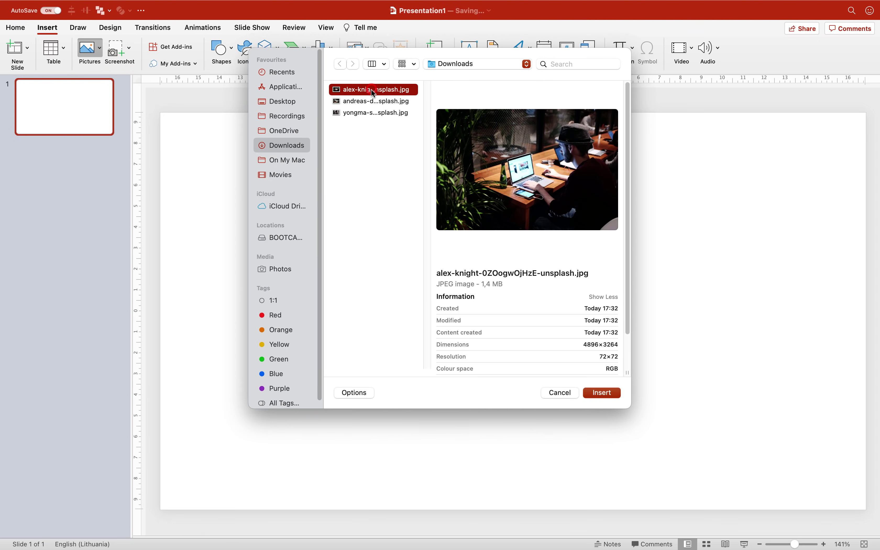
pyautogui.click(598, 397)
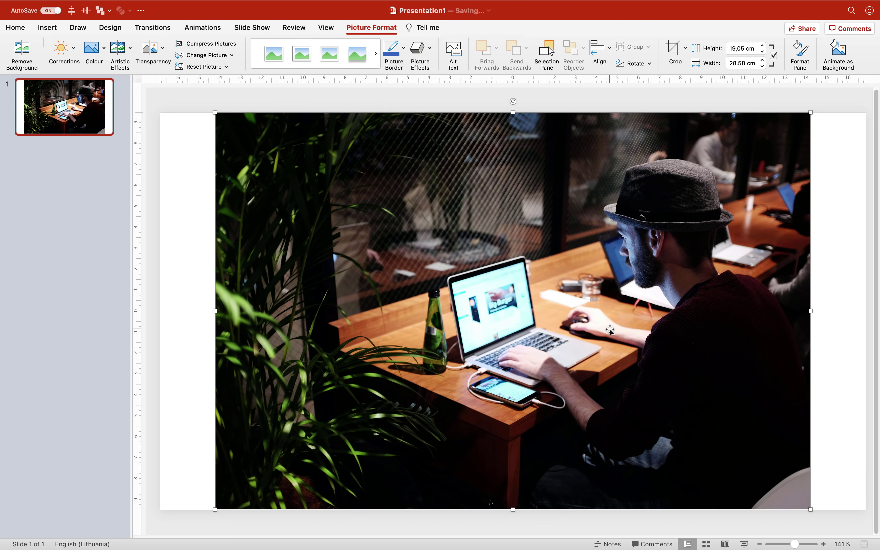
# Enlarge the photo to the slide width and crop it to 16:9 so it fills the slide.
pyautogui.scroll(-5, 609, 330)
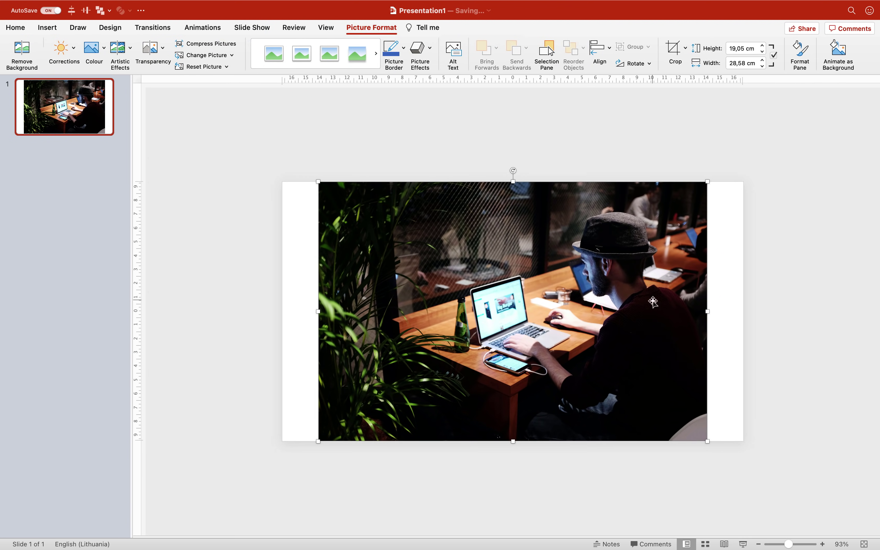
pyautogui.moveTo(707, 181); pyautogui.dragTo(743, 157)
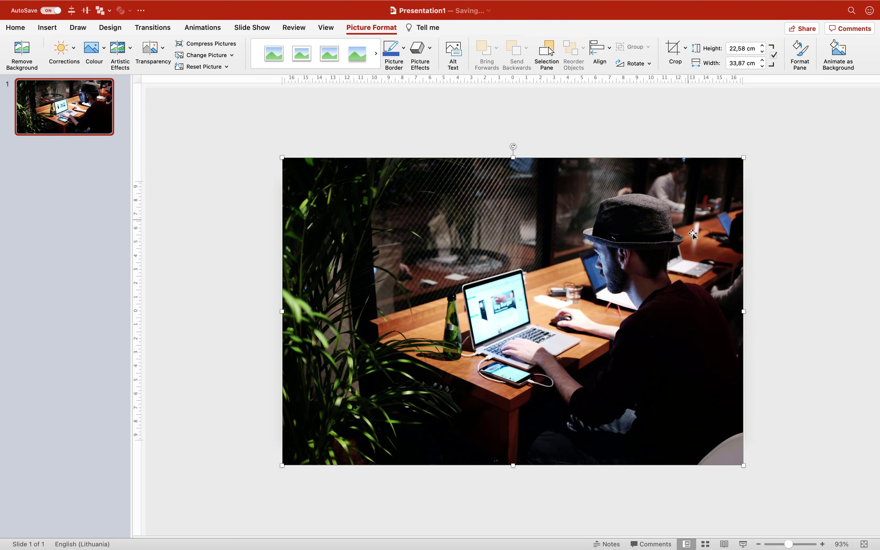
pyautogui.click(685, 48)
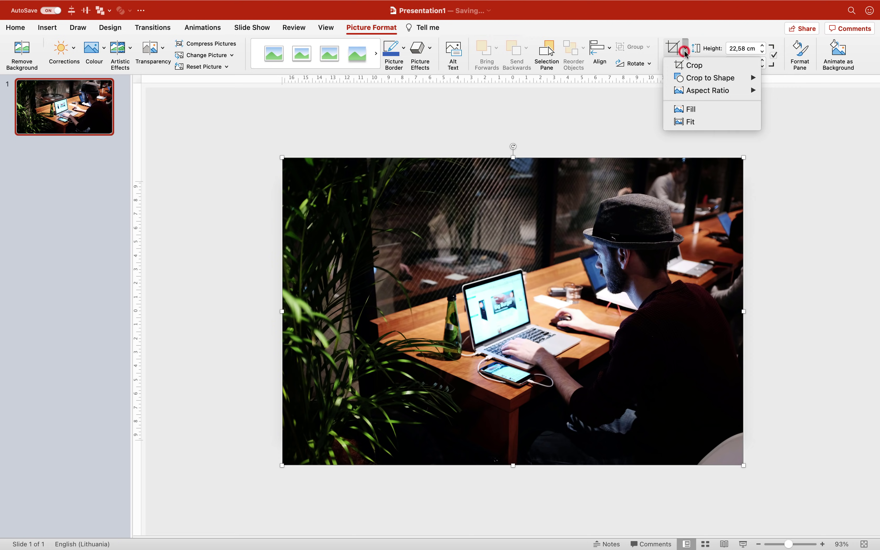
pyautogui.moveTo(721, 95)
pyautogui.click(795, 250)
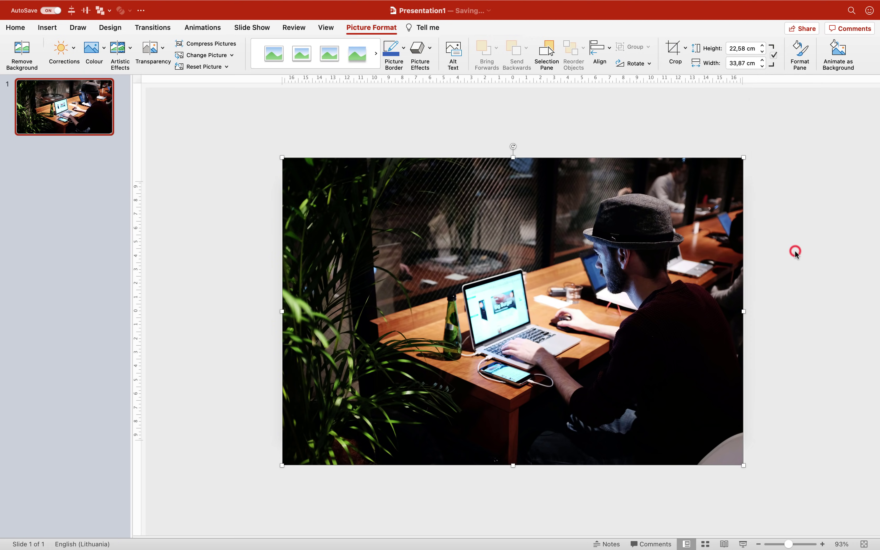
pyautogui.click(675, 49)
pyautogui.click(795, 144)
pyautogui.click(90, 152)
# Add slide 2 holding the iMac desk photo, enlarged and cropped to 16:9.
pyautogui.press('Return')
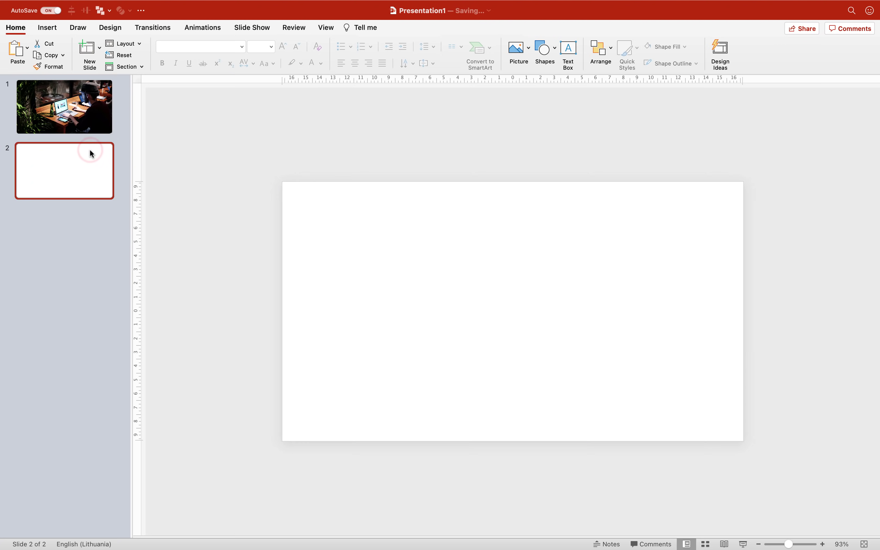
pyautogui.click(40, 29)
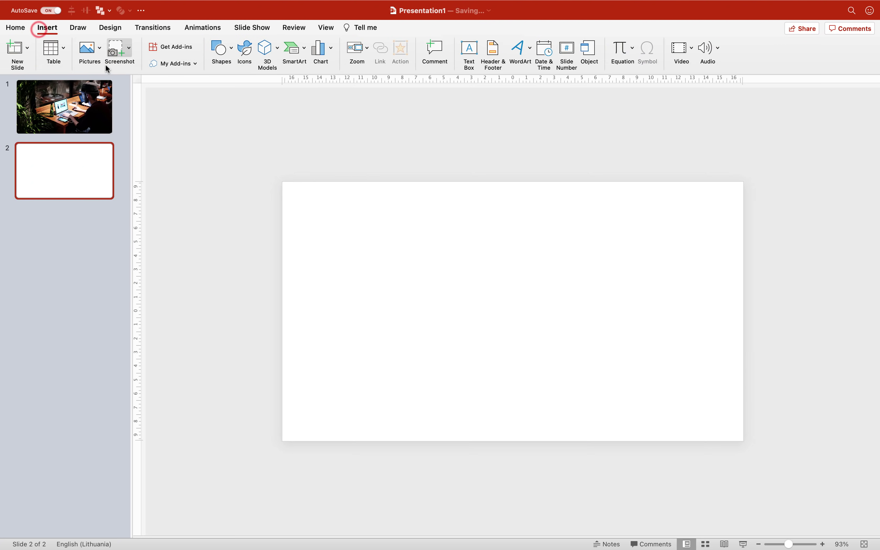
pyautogui.click(100, 50)
pyautogui.click(122, 71)
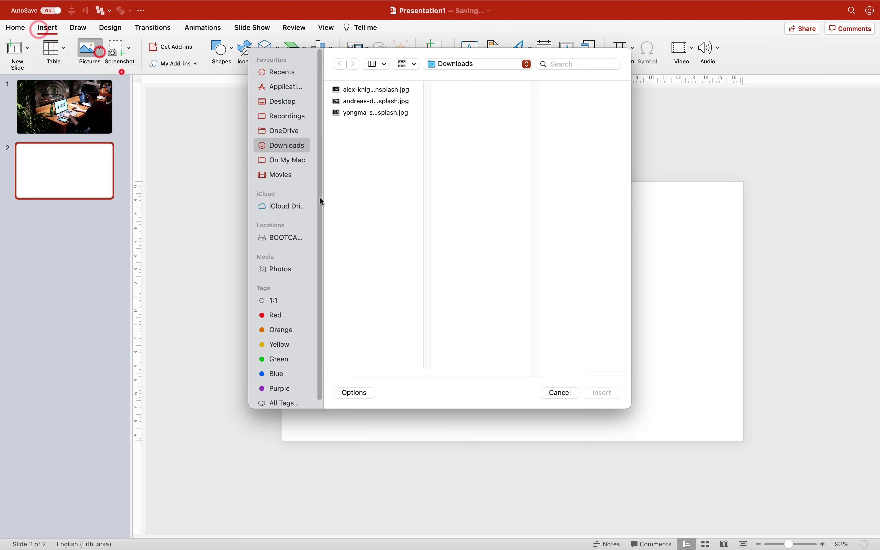
pyautogui.click(376, 101)
pyautogui.click(590, 396)
pyautogui.moveTo(709, 183); pyautogui.dragTo(751, 178)
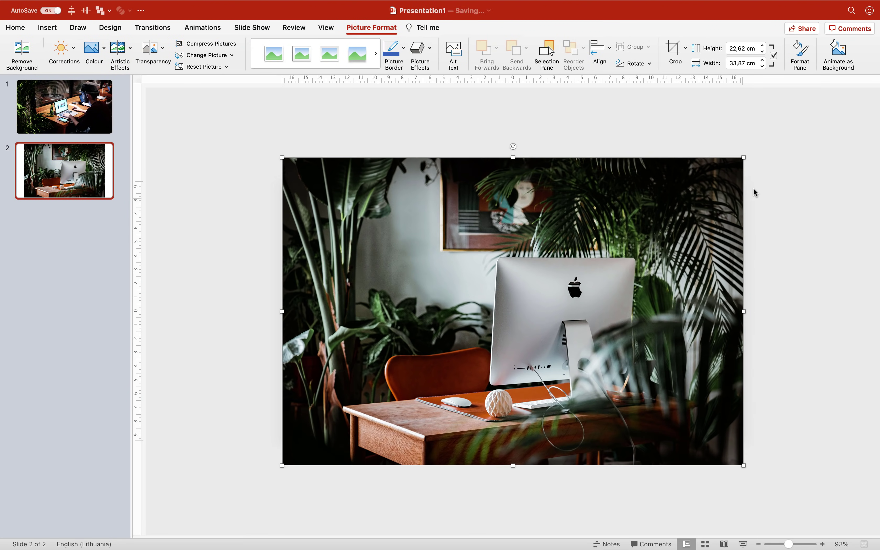
pyautogui.click(685, 48)
pyautogui.moveTo(697, 86)
pyautogui.click(795, 248)
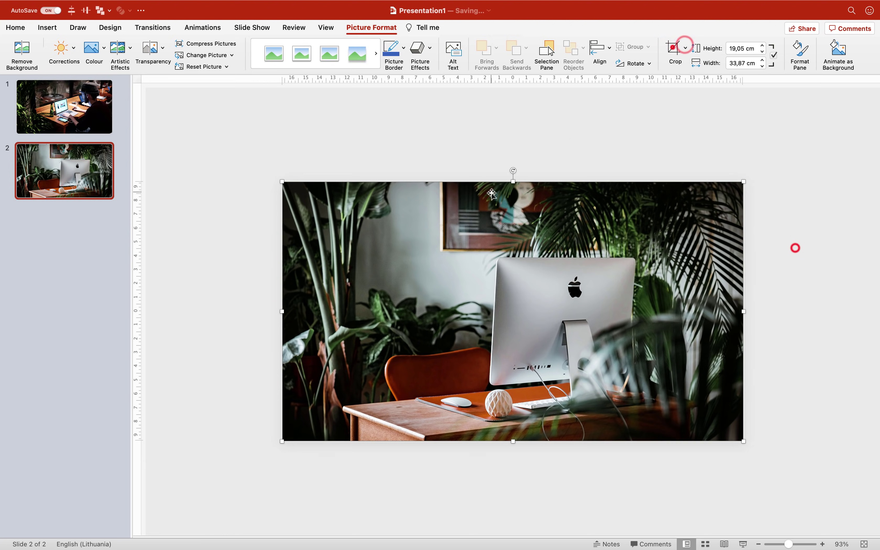
pyautogui.click(99, 216)
# Add slide 3 with the laptop-beside-brick-wall photo enlarged to fill it.
pyautogui.press('Return')
pyautogui.click(48, 28)
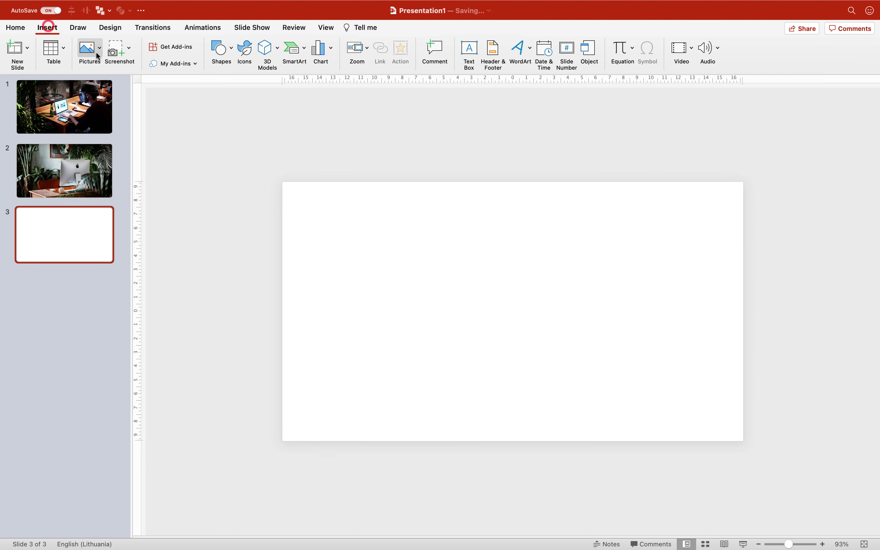
pyautogui.click(101, 50)
pyautogui.click(128, 77)
pyautogui.click(596, 388)
pyautogui.moveTo(707, 181); pyautogui.dragTo(731, 165)
pyautogui.click(272, 202)
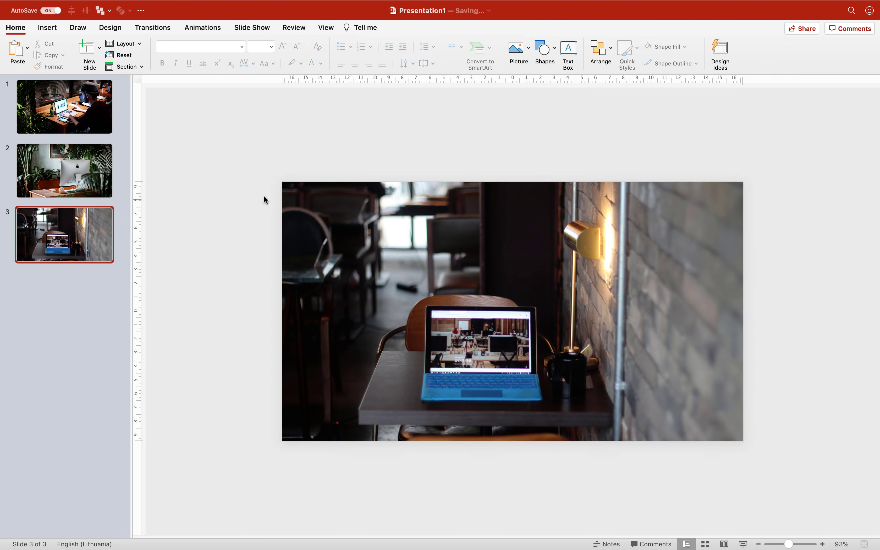
pyautogui.click(84, 123)
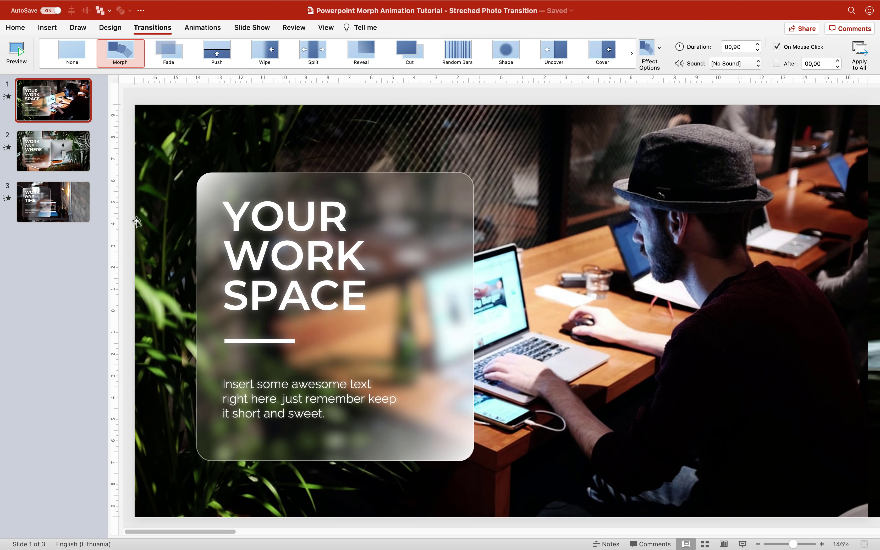
# Run the slide show through the photo slides and exit with Esc.
pyautogui.click(742, 544)
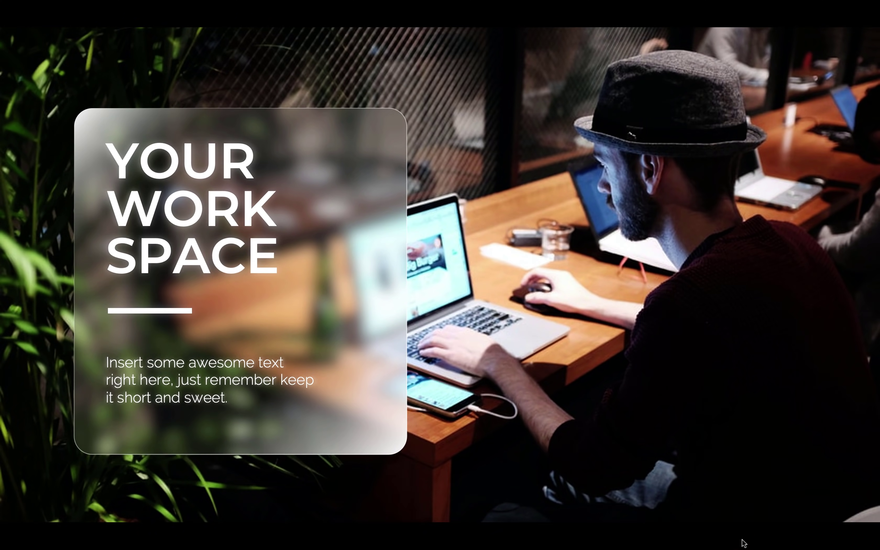
pyautogui.click(742, 543)
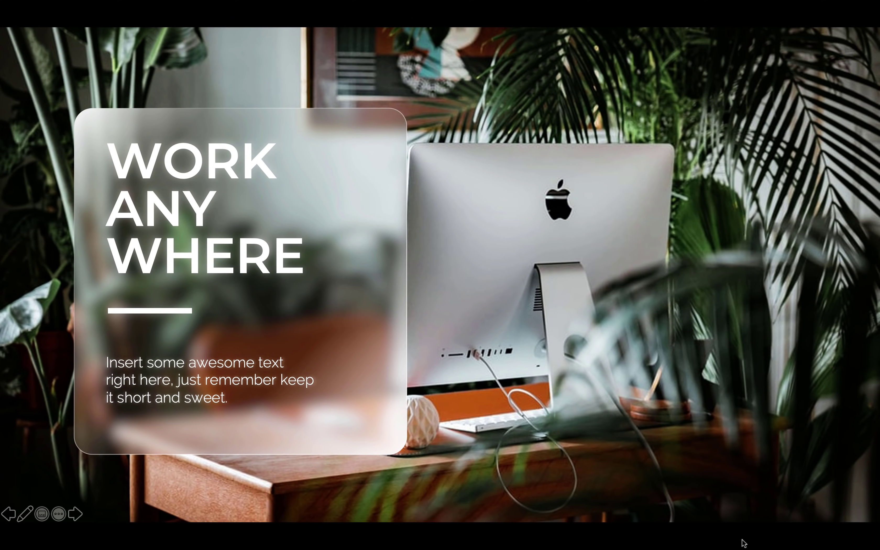
pyautogui.click(742, 544)
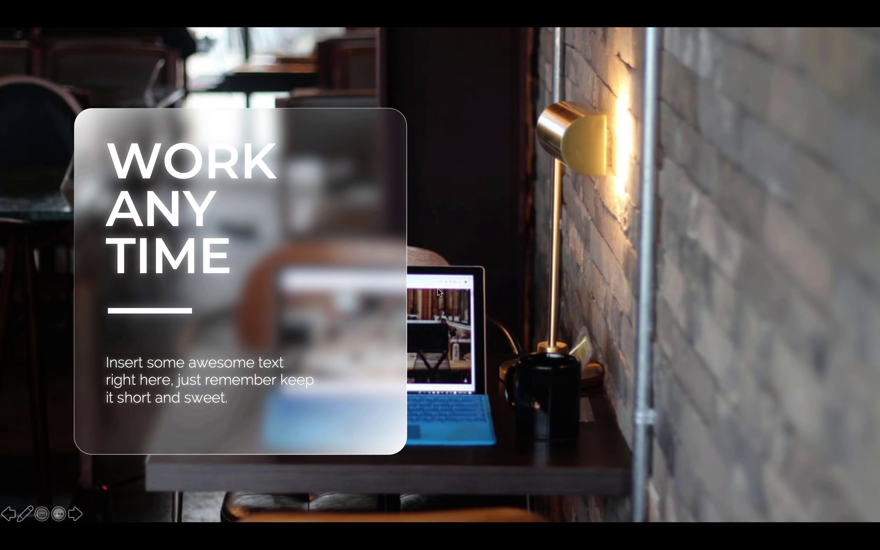
pyautogui.click(438, 291)
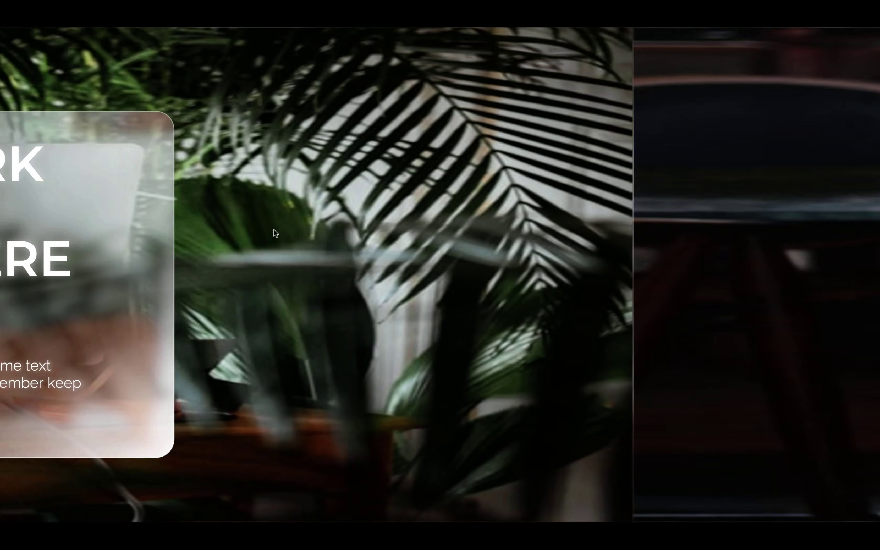
pyautogui.click(320, 219)
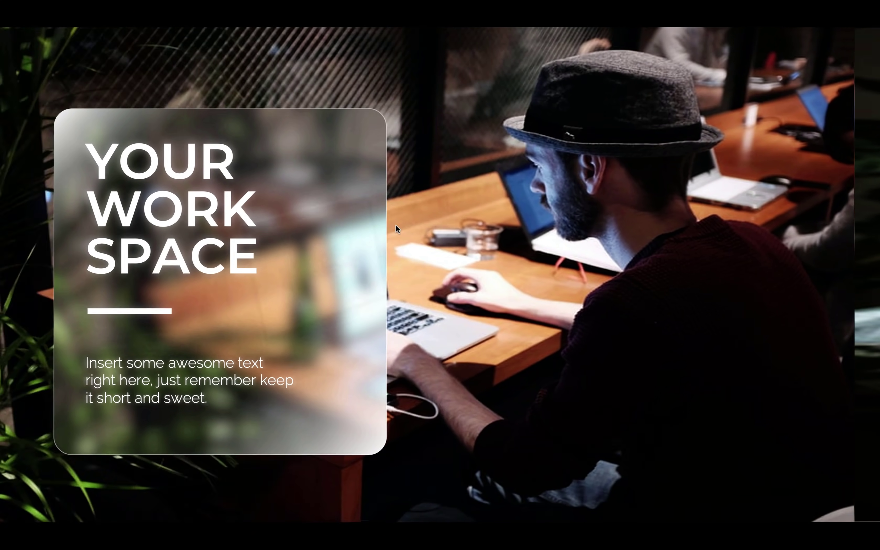
pyautogui.press('Escape')
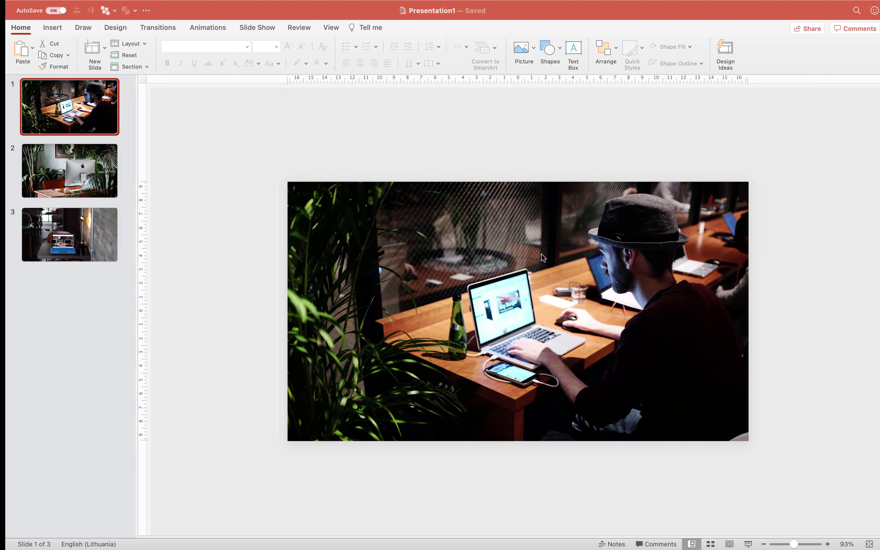
# Copy the iMac picture from slide 2 and paste it onto slide 1.
pyautogui.click(236, 168)
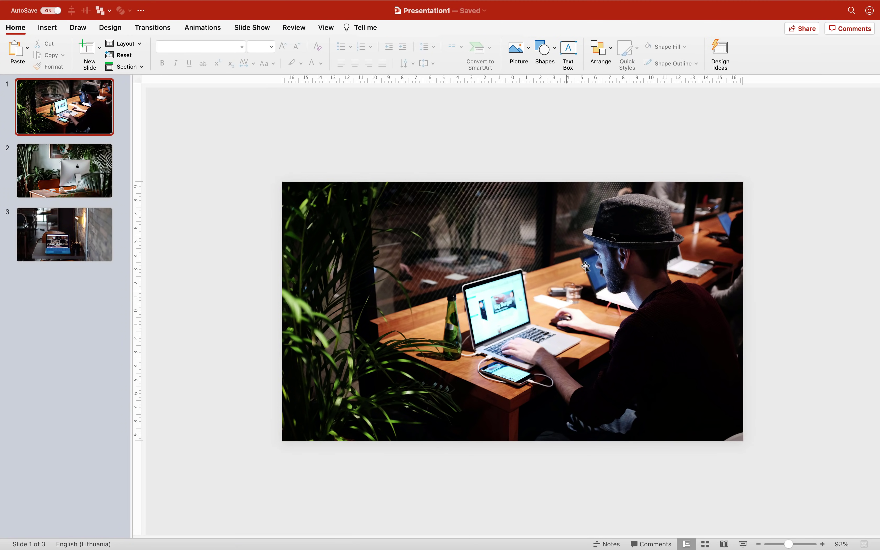
pyautogui.moveTo(789, 544); pyautogui.dragTo(779, 543)
pyautogui.click(57, 167)
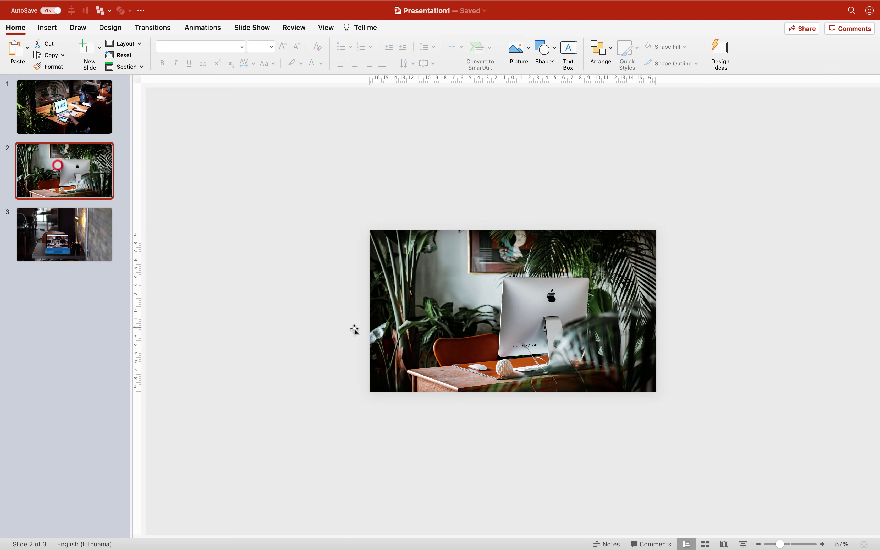
pyautogui.click(485, 291)
pyautogui.press('super+c')
pyautogui.click(83, 119)
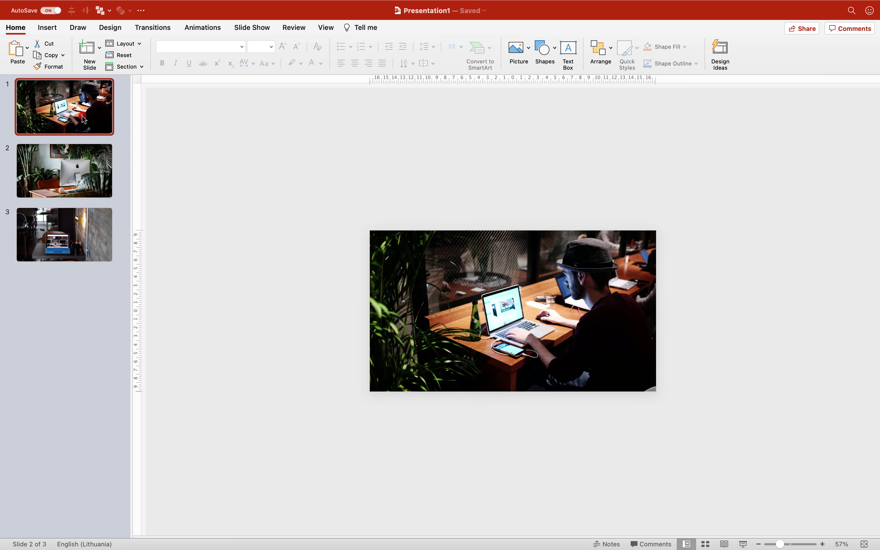
pyautogui.press('super+v')
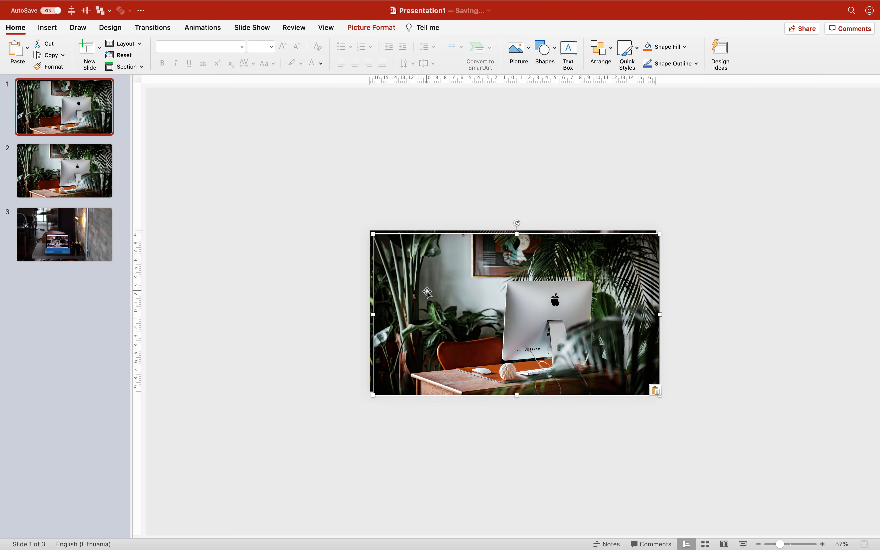
# Move the pasted iMac picture to the right of the laptop photo.
pyautogui.moveTo(417, 286); pyautogui.dragTo(700, 282)
pyautogui.click(548, 167)
pyautogui.moveTo(559, 264); pyautogui.dragTo(529, 435)
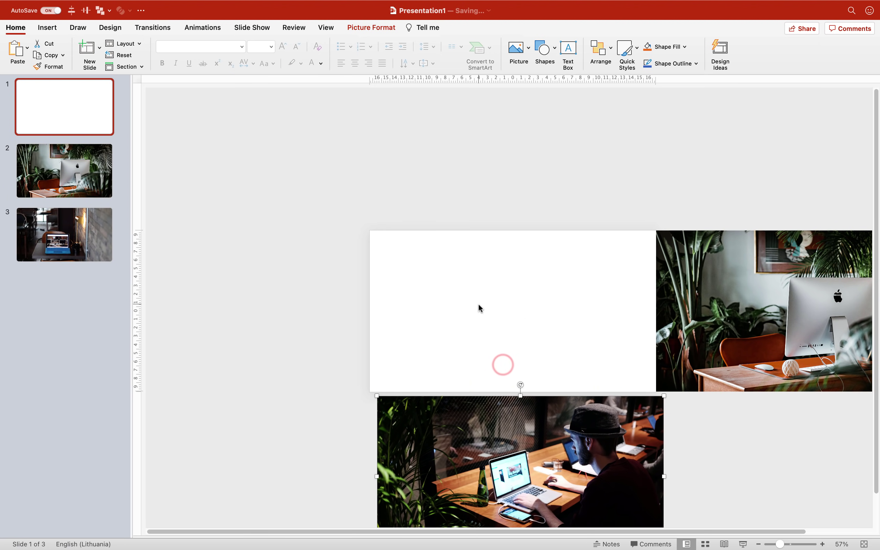
pyautogui.press('super+z')
pyautogui.press('super+z')
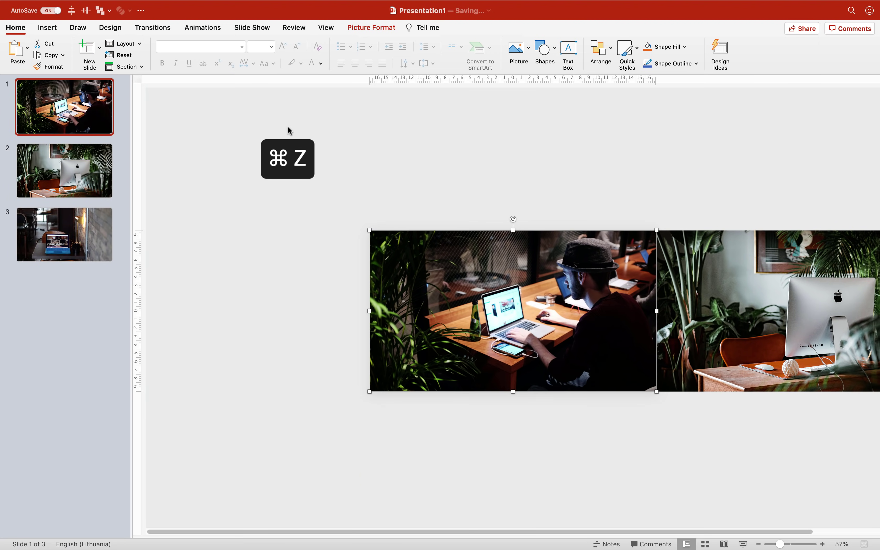
pyautogui.click(736, 171)
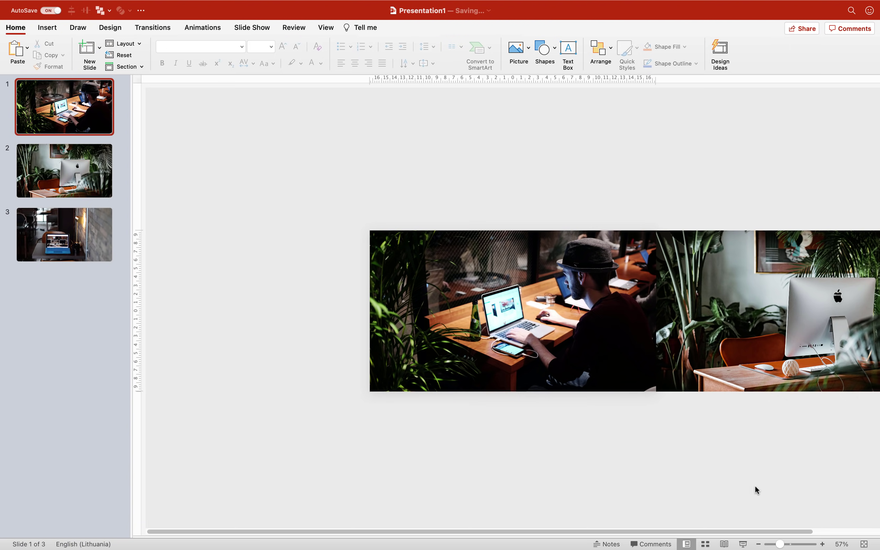
pyautogui.moveTo(782, 544); pyautogui.dragTo(776, 544)
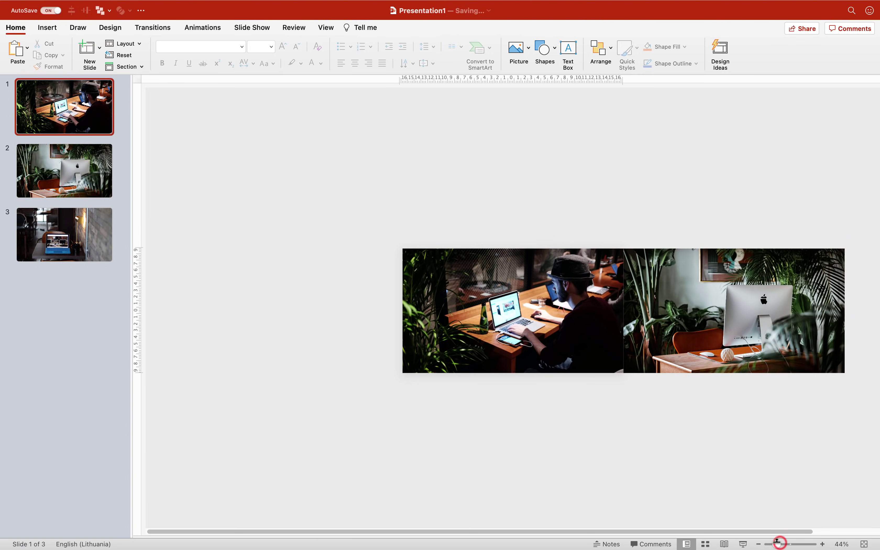
pyautogui.click(747, 315)
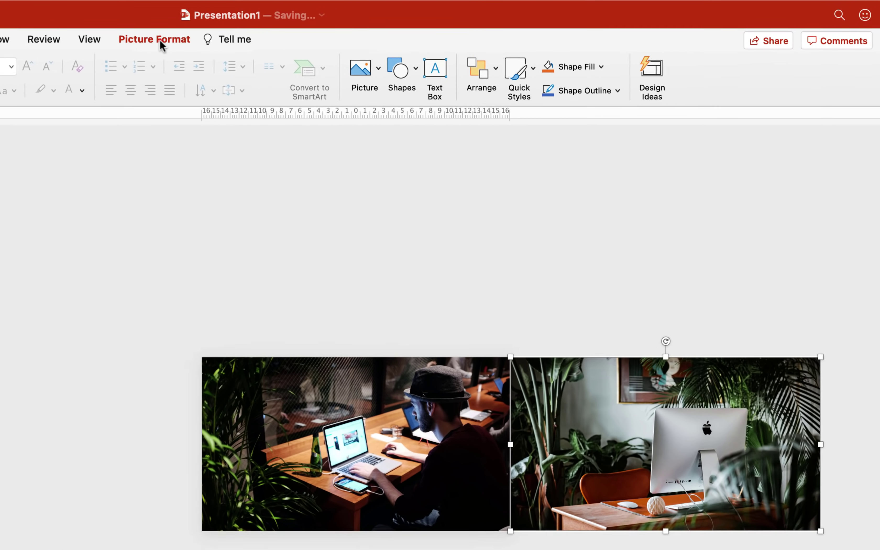
# Unlock the iMac picture's aspect ratio and set its width to 200 cm.
pyautogui.click(371, 27)
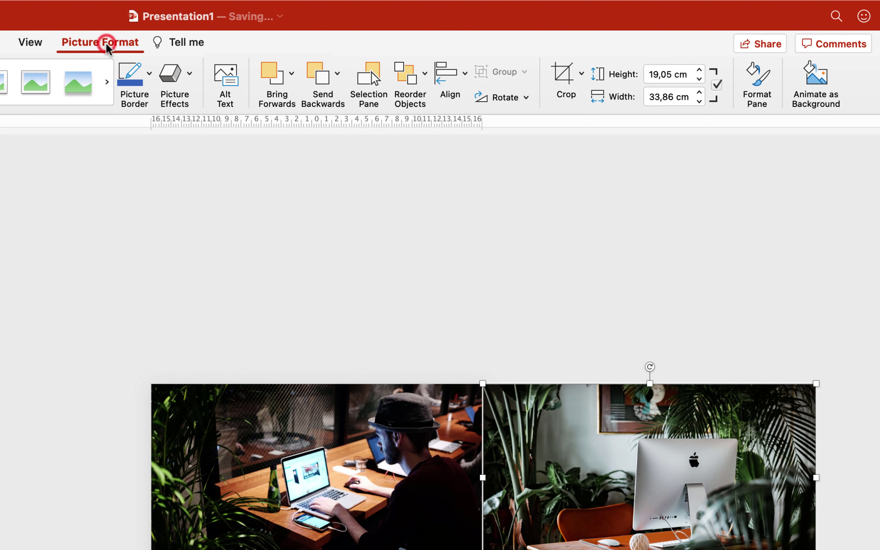
pyautogui.click(717, 85)
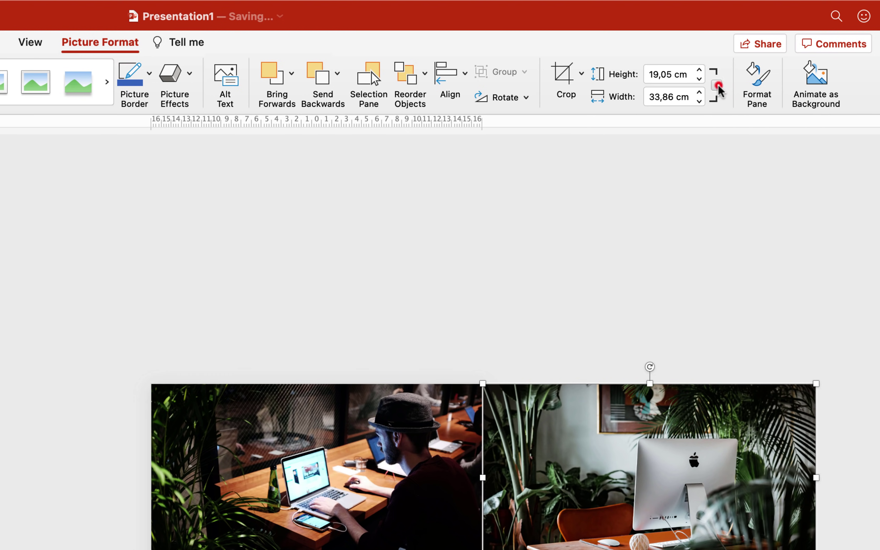
pyautogui.click(691, 96)
pyautogui.write('2')
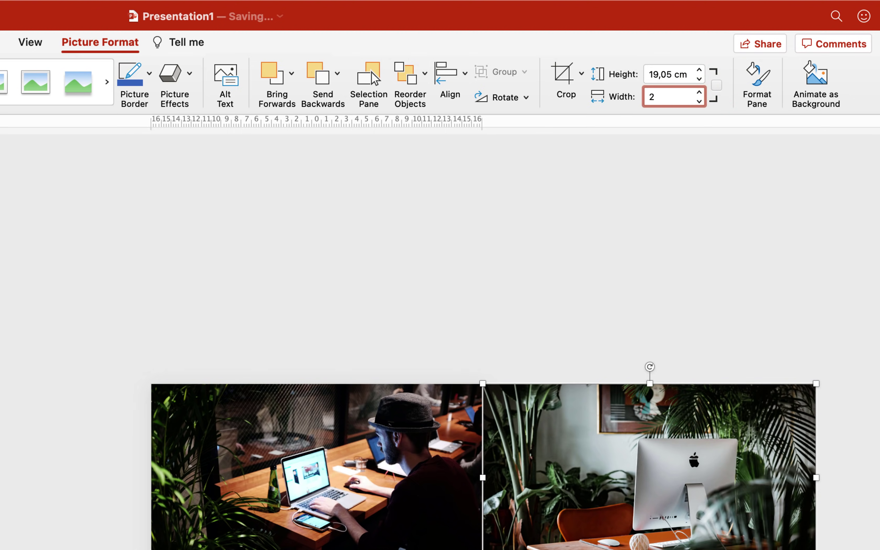
pyautogui.write('00')
pyautogui.press('Return')
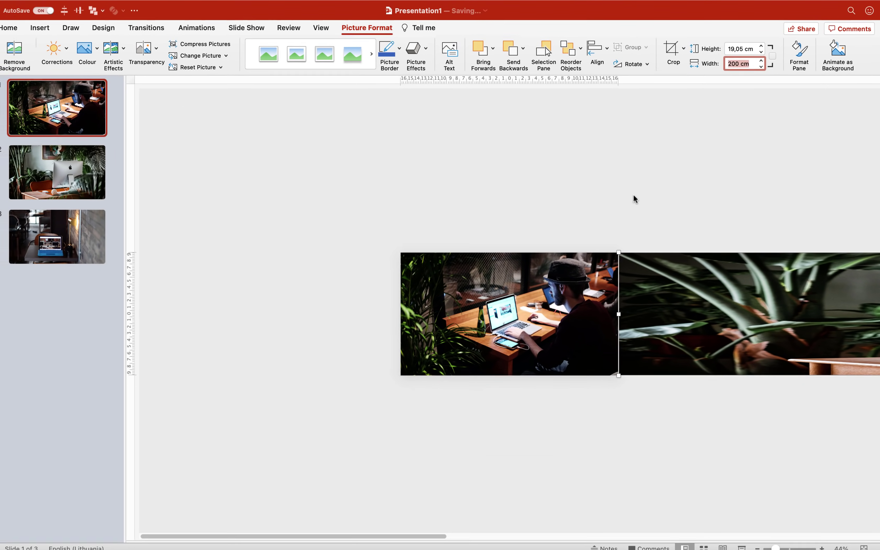
pyautogui.click(503, 297)
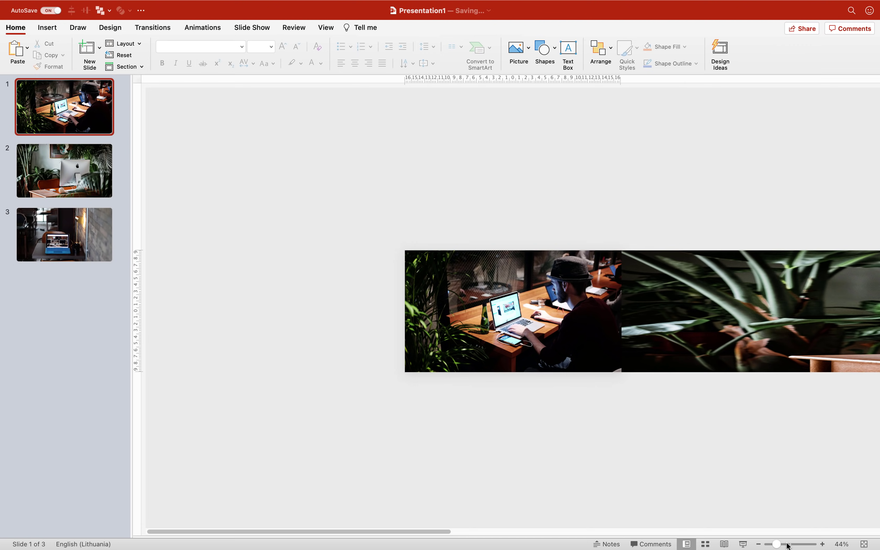
# Zoom out to 13% to inspect the whole stretched strip, then fit the slide to the window.
pyautogui.moveTo(778, 544); pyautogui.dragTo(771, 542)
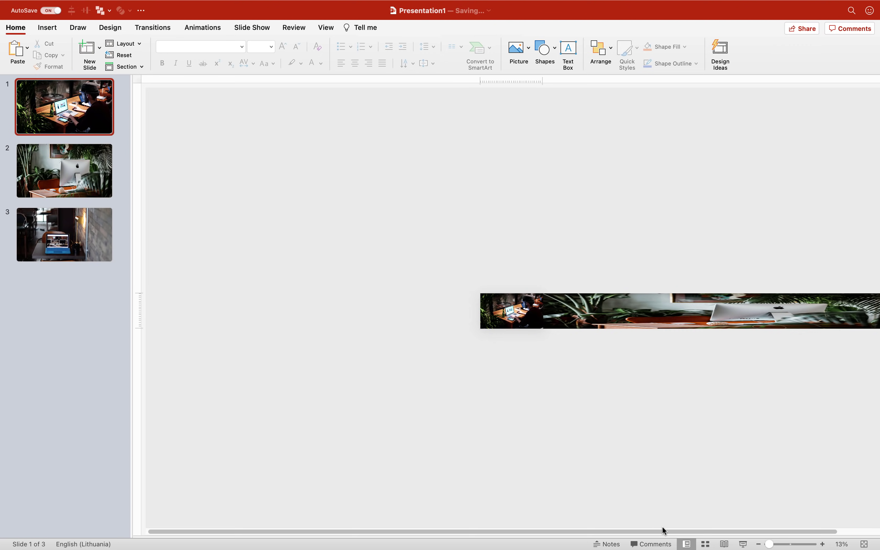
pyautogui.moveTo(724, 531); pyautogui.dragTo(765, 531)
pyautogui.moveTo(469, 326); pyautogui.dragTo(467, 280)
pyautogui.press('cmd+z')
pyautogui.moveTo(552, 316); pyautogui.dragTo(557, 256)
pyautogui.press('cmd+z')
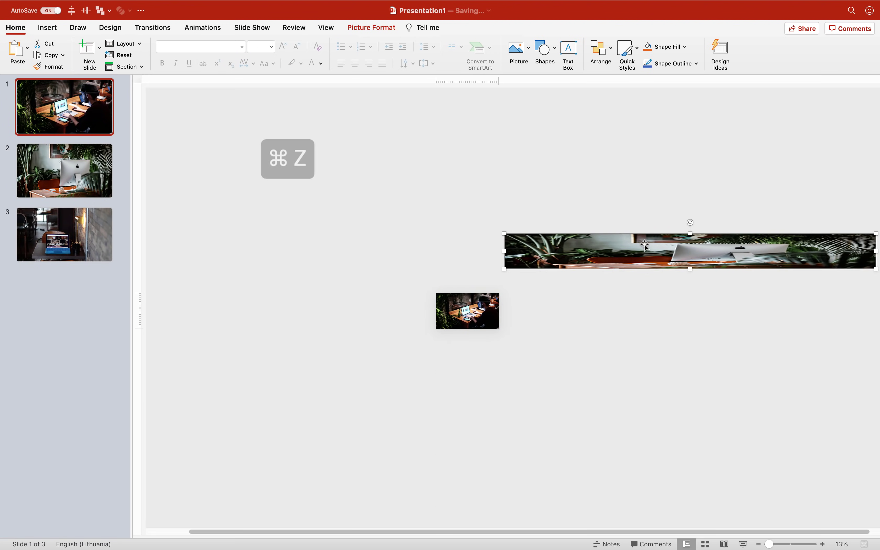
pyautogui.click(539, 194)
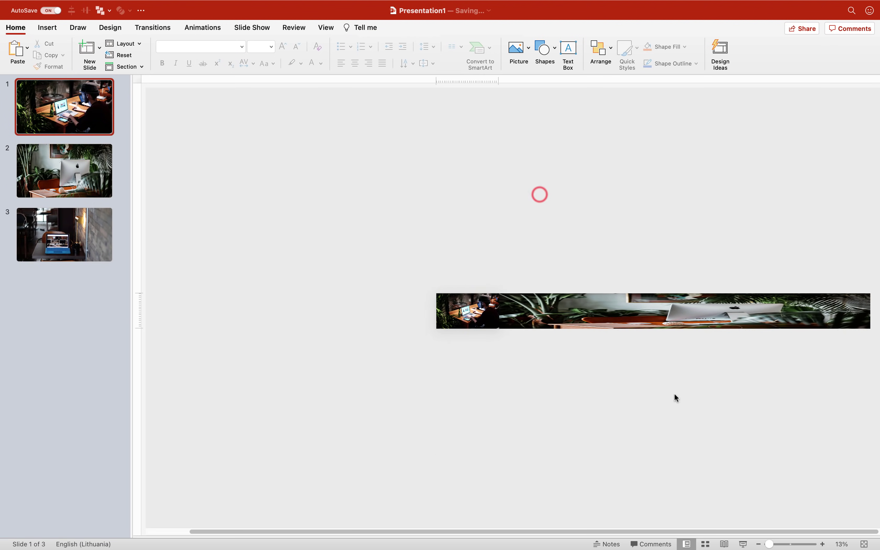
pyautogui.click(864, 543)
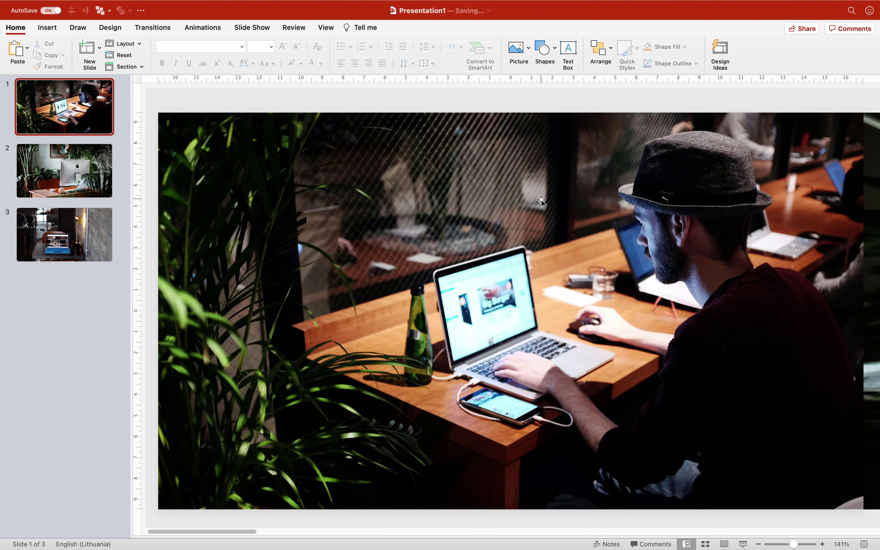
# Copy slide 1's laptop photo and paste it on slide 2, left of the iMac picture.
pyautogui.click(344, 198)
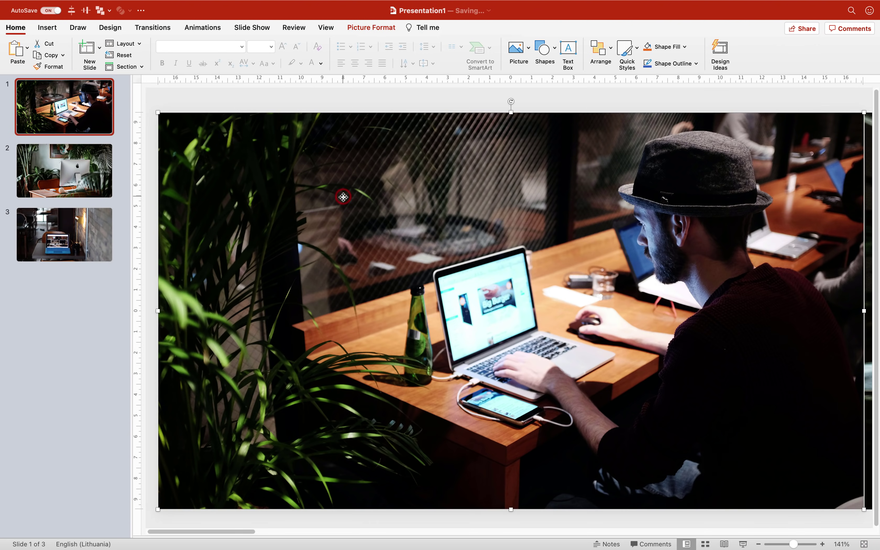
pyautogui.press('cmd+c')
pyautogui.click(92, 174)
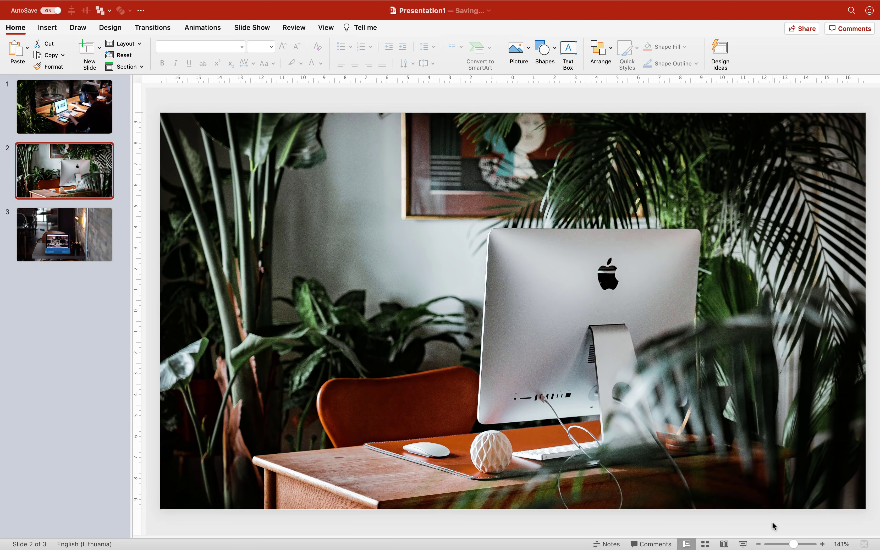
pyautogui.moveTo(792, 542); pyautogui.dragTo(776, 542)
pyautogui.press('cmd+v')
pyautogui.moveTo(603, 292); pyautogui.dragTo(393, 296)
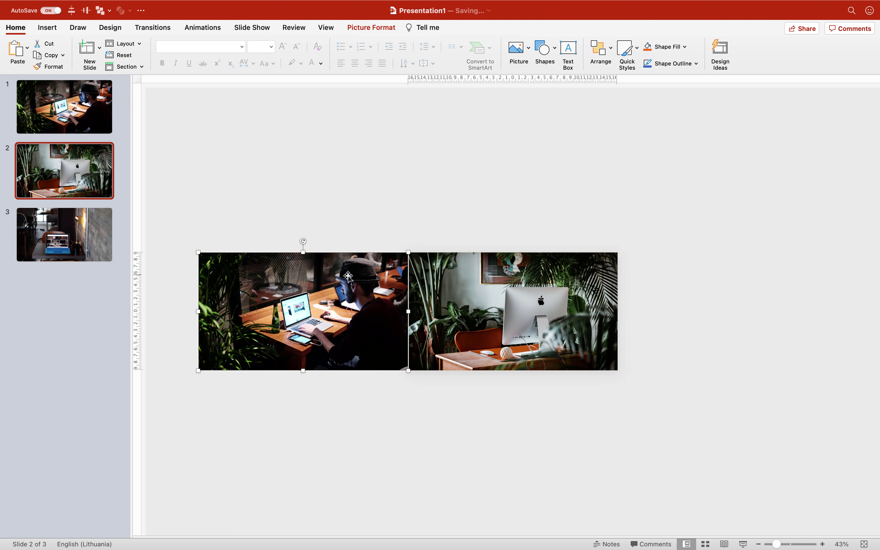
# Stretch the laptop photo to 200 cm wide and place it flush beside the iMac photo.
pyautogui.click(491, 311)
pyautogui.moveTo(490, 312); pyautogui.dragTo(503, 369)
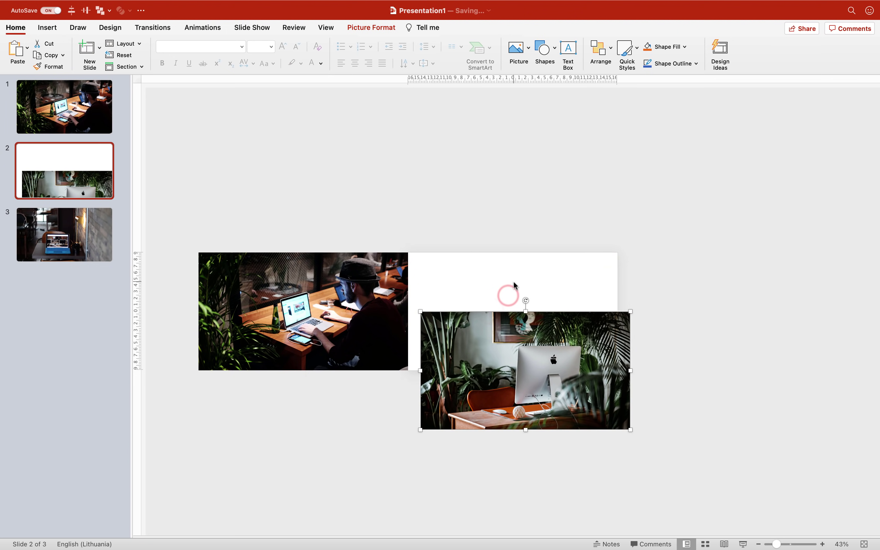
pyautogui.press('cmd+z')
pyautogui.click(352, 299)
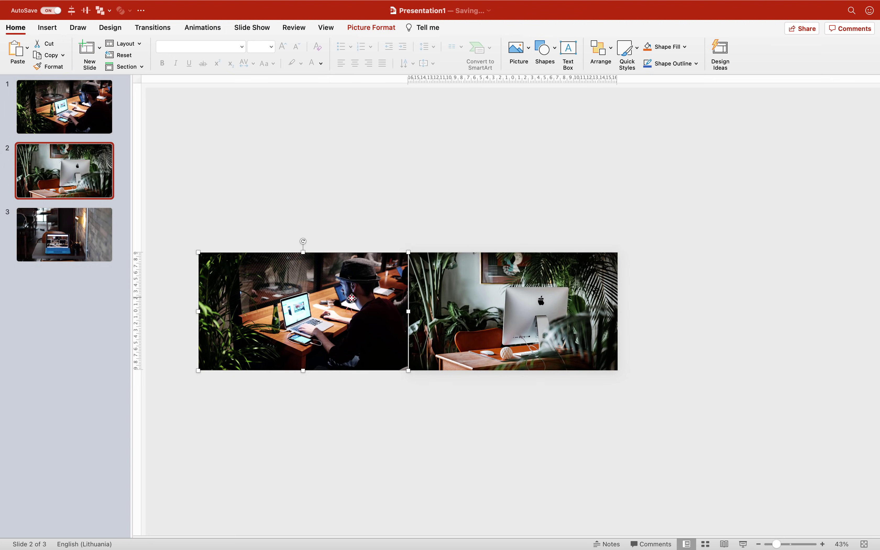
pyautogui.click(368, 33)
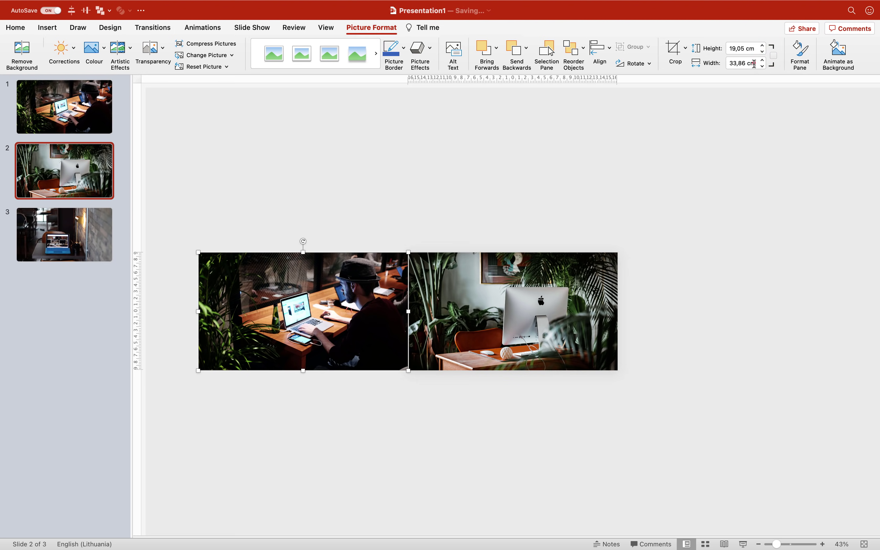
pyautogui.press('super+a')
pyautogui.write('200')
pyautogui.press('Return')
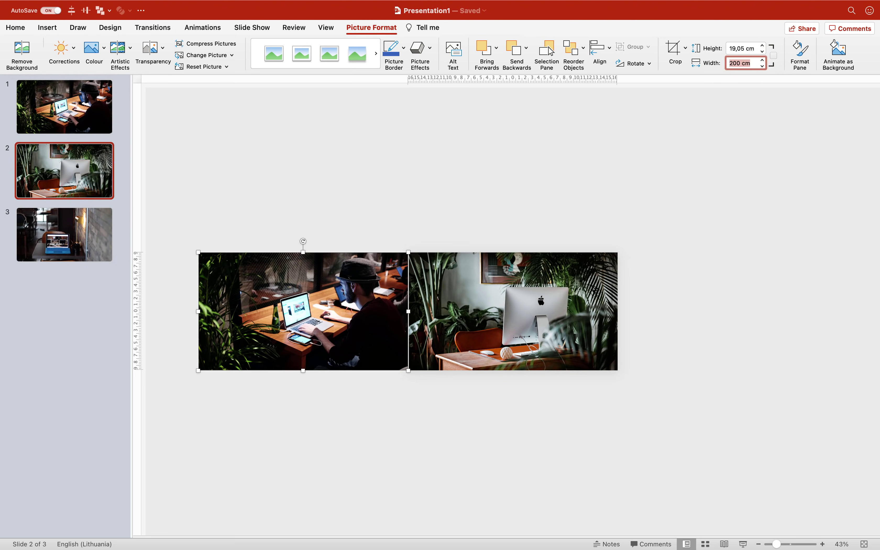
pyautogui.moveTo(718, 308); pyautogui.dragTo(357, 309)
pyautogui.click(324, 238)
pyautogui.click(78, 111)
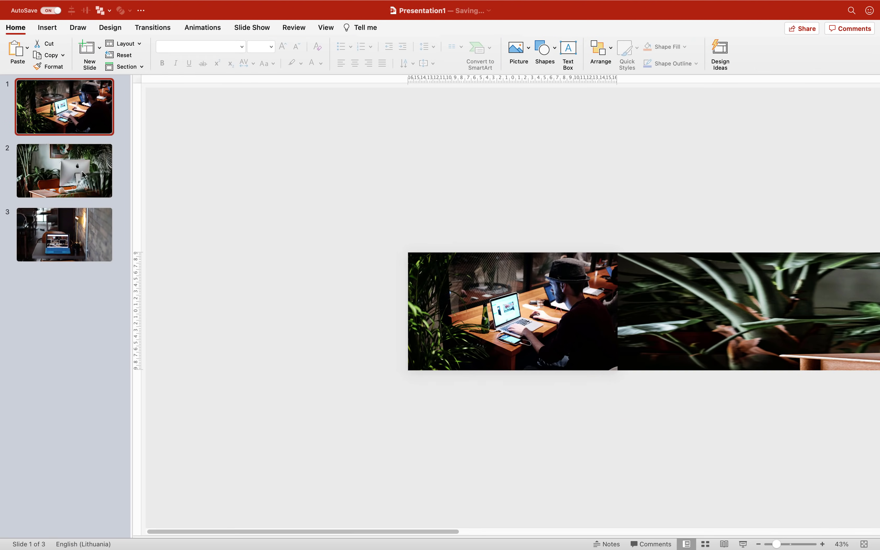
# Apply the Morph transition to slides 1 and 2, then show slide 1 alone on the canvas.
pyautogui.keyDown('shift'); pyautogui.click(73, 171); pyautogui.keyUp('shift')
pyautogui.click(148, 28)
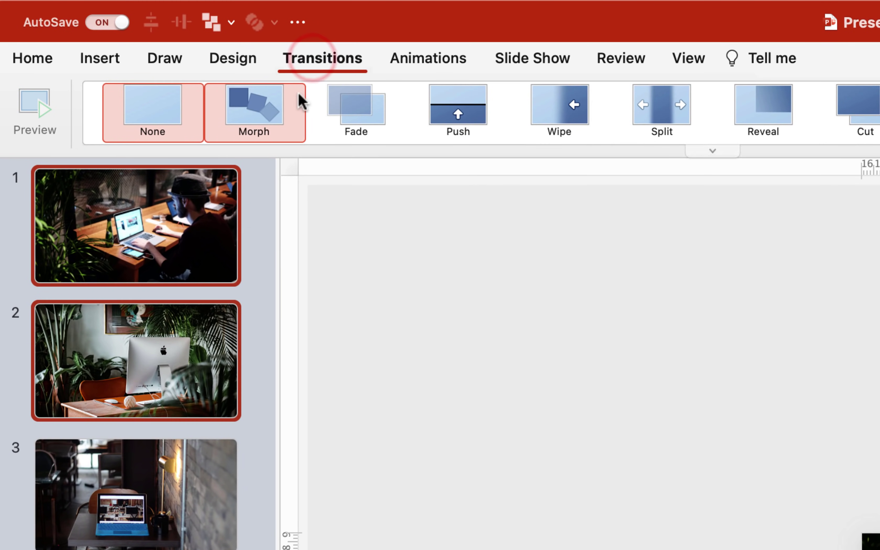
pyautogui.click(267, 118)
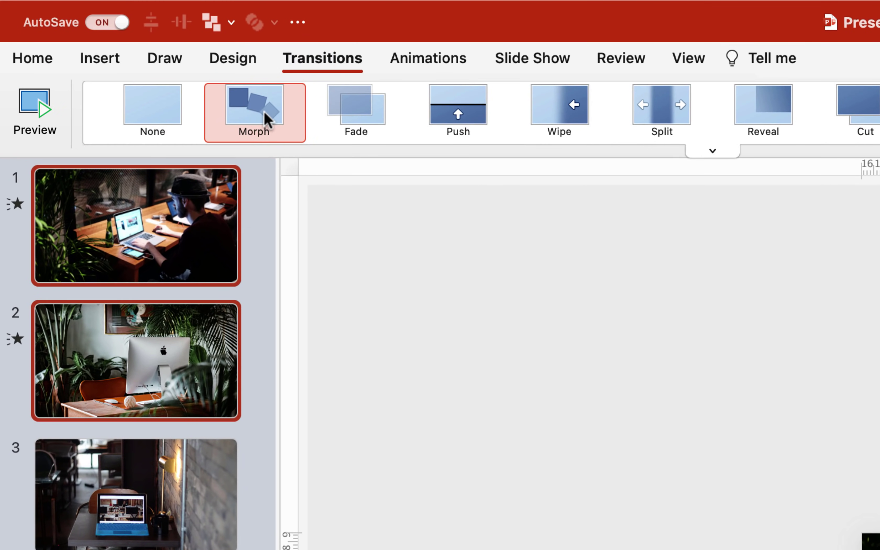
pyautogui.click(417, 311)
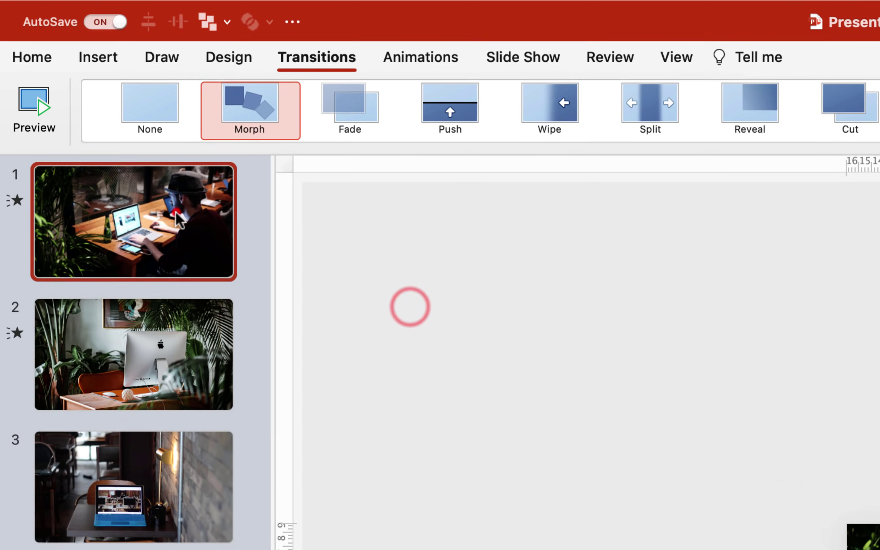
pyautogui.click(178, 220)
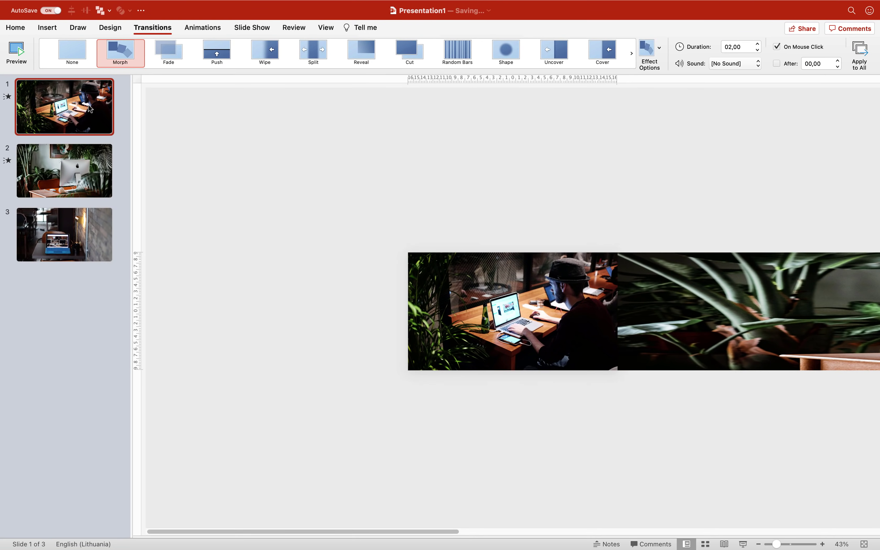
# Play the slide show from slide 1 to watch the stretched photos morph between café and iMac slides.
pyautogui.click(742, 543)
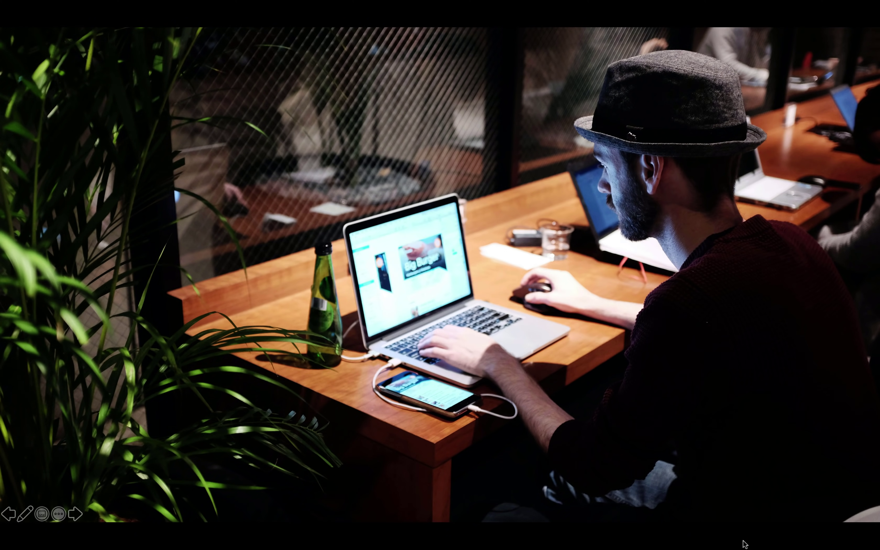
pyautogui.click(743, 543)
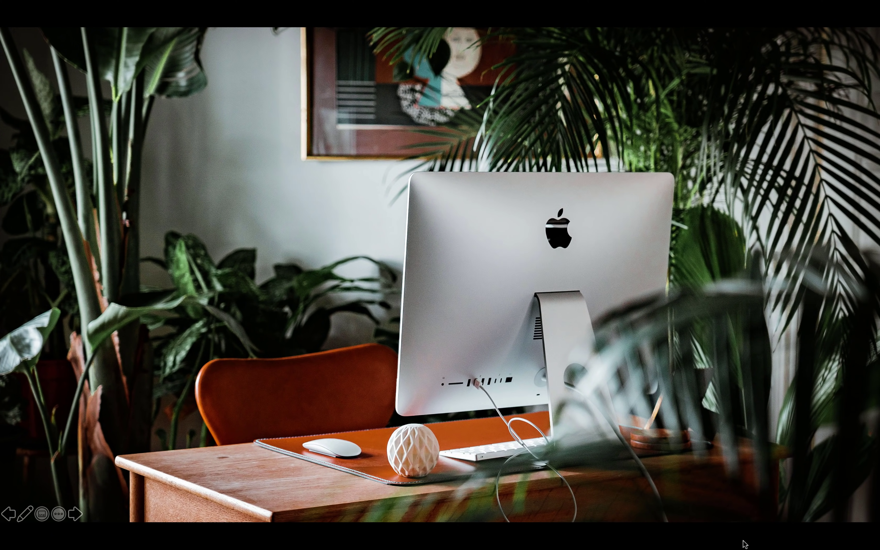
pyautogui.click(742, 543)
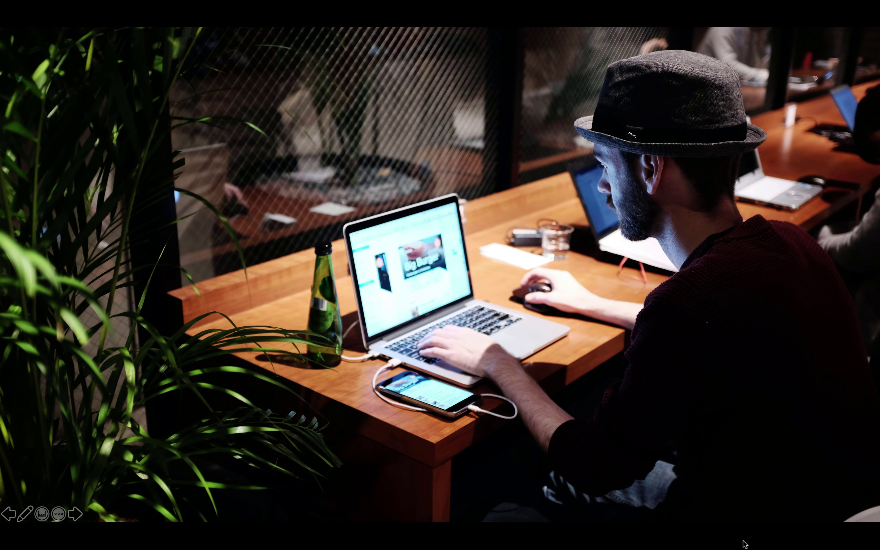
pyautogui.click(743, 543)
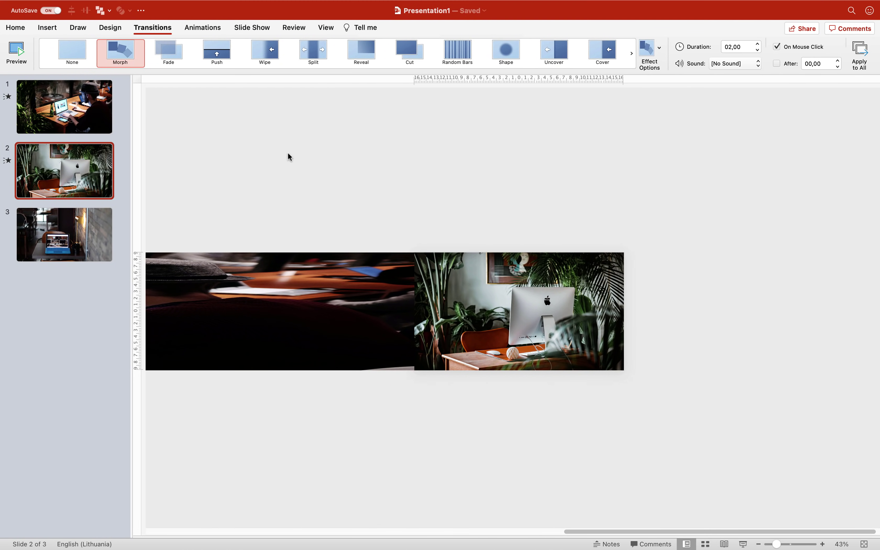
# Set a solid black background fill via Format Background and apply it to all three slides.
pyautogui.click(98, 110)
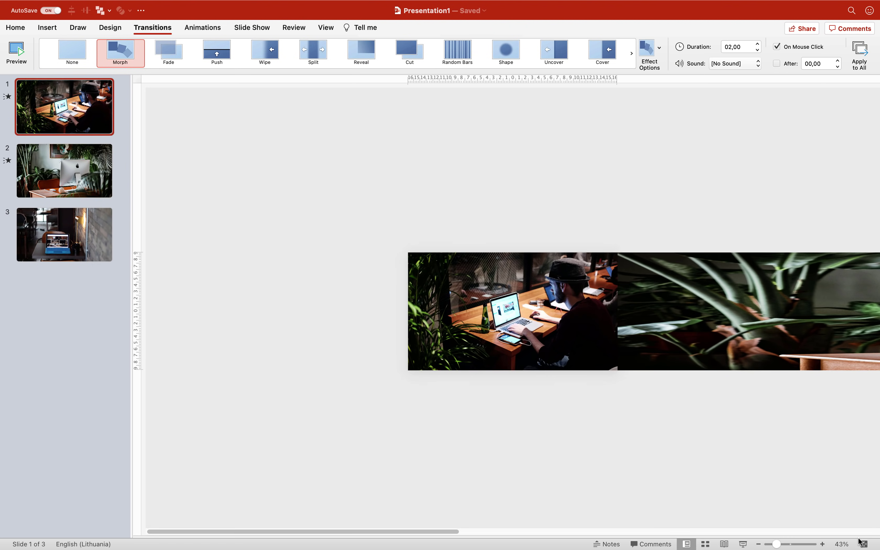
pyautogui.click(864, 544)
pyautogui.rightClick(420, 98)
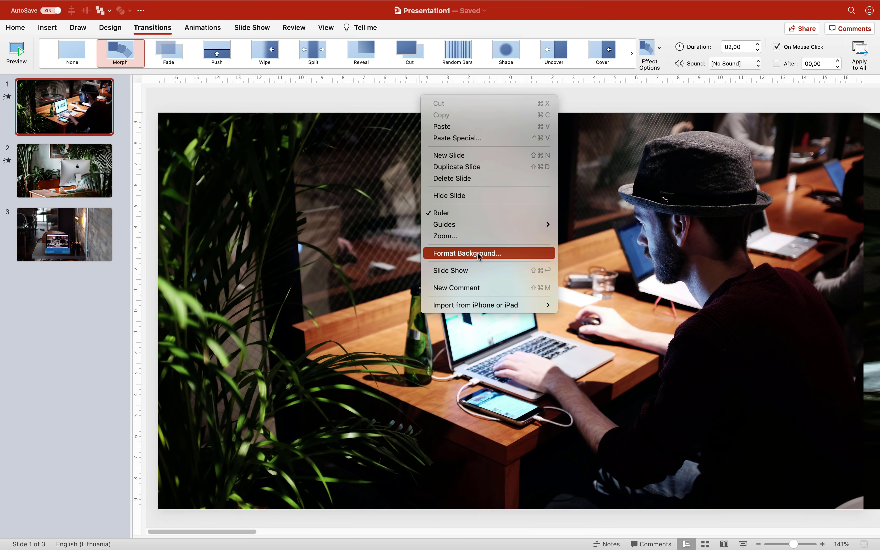
pyautogui.click(476, 251)
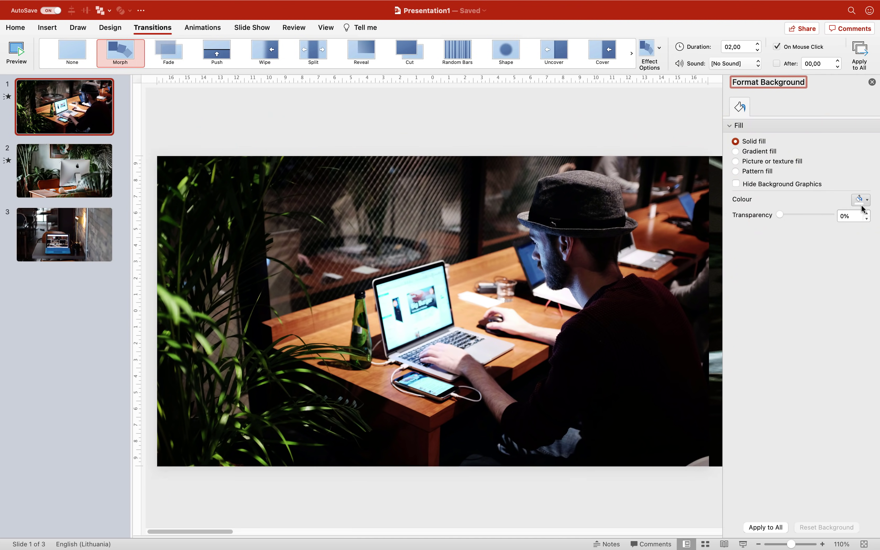
pyautogui.click(862, 203)
pyautogui.click(796, 247)
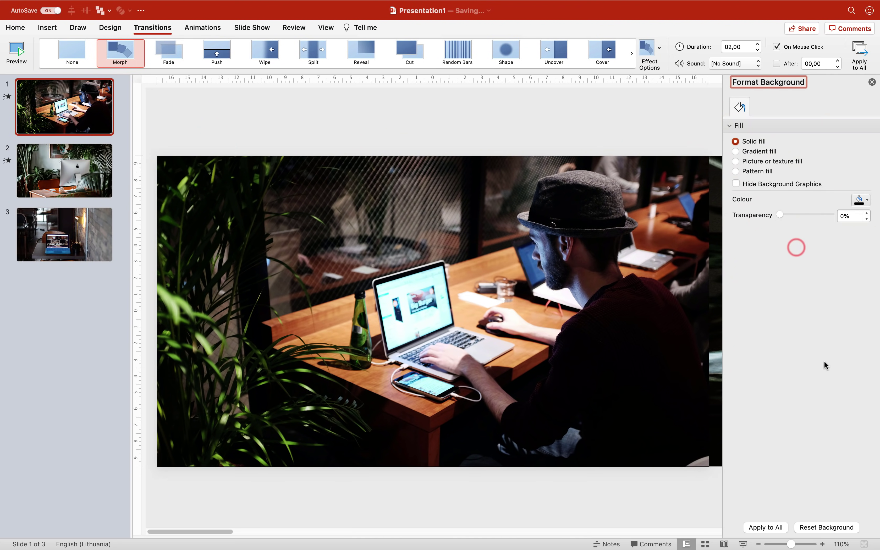
pyautogui.click(767, 528)
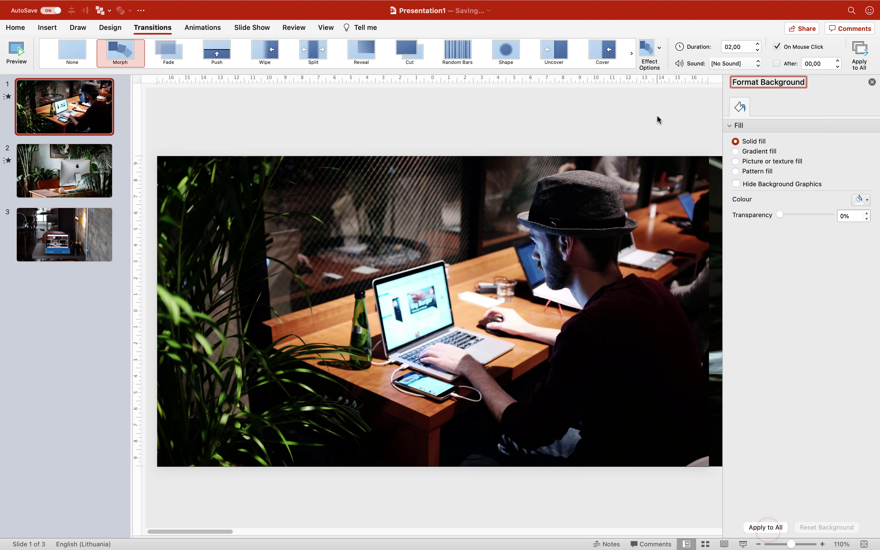
pyautogui.click(872, 82)
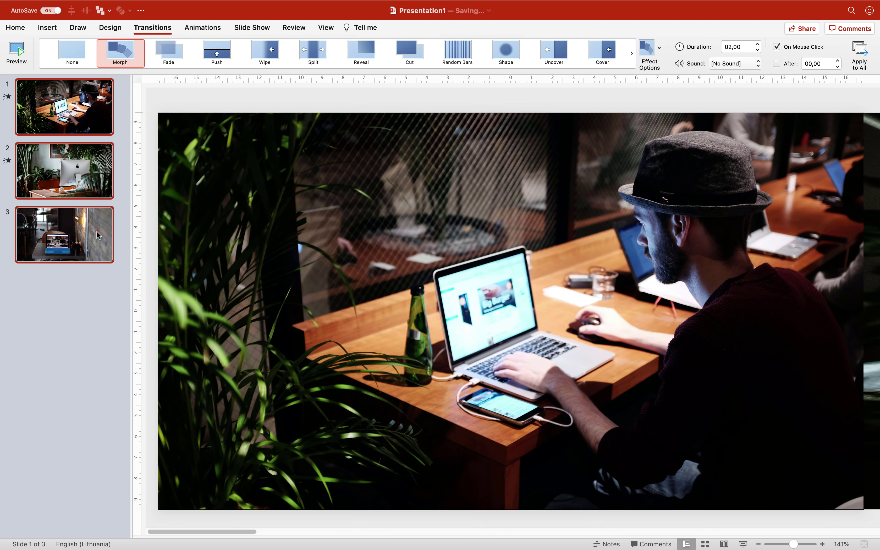
pyautogui.keyDown('shift'); pyautogui.click(97, 231); pyautogui.keyUp('shift')
# Give all three slides the Morph transition with a 00,90 second duration.
pyautogui.click(123, 60)
pyautogui.doubleClick(748, 47)
pyautogui.write(',9')
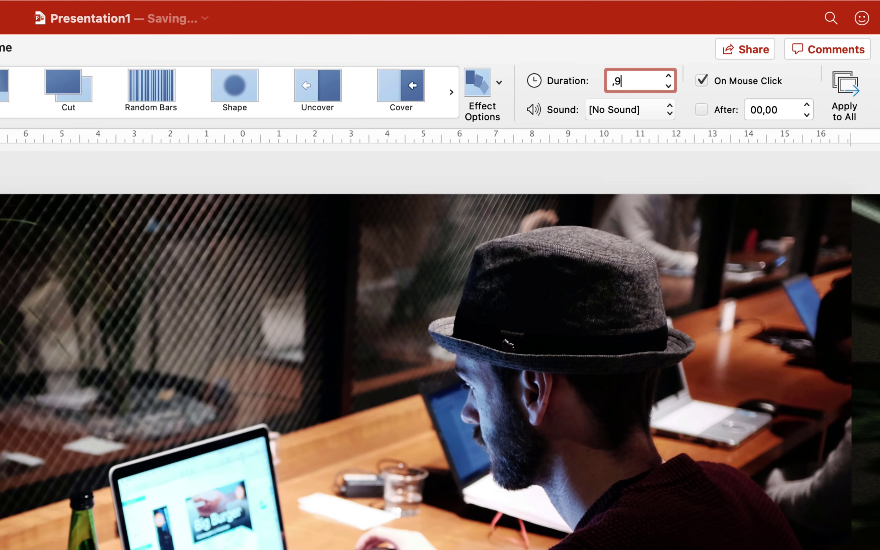
pyautogui.press('Return')
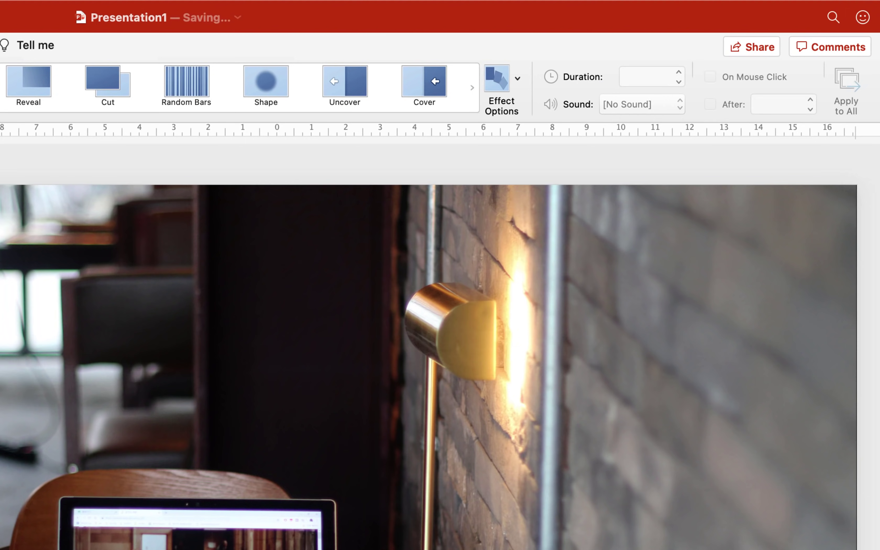
pyautogui.click(83, 321)
pyautogui.click(90, 227)
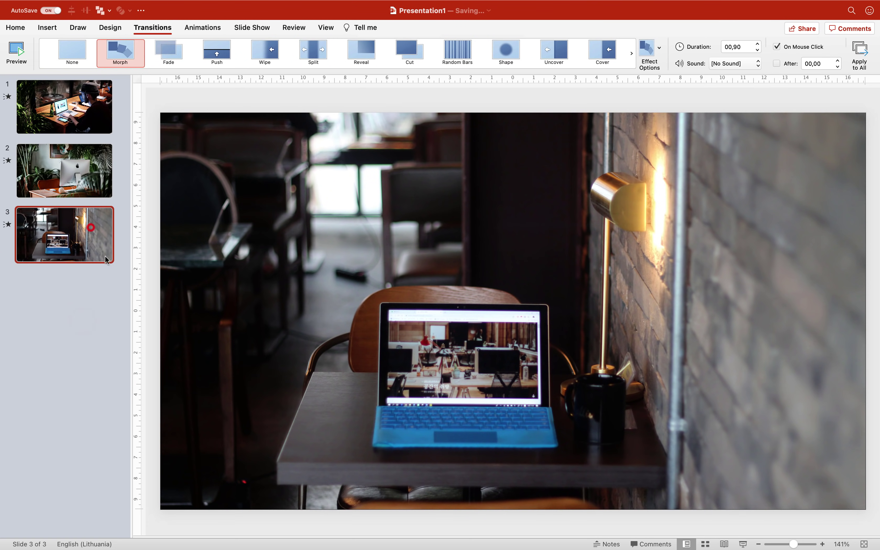
pyautogui.click(87, 116)
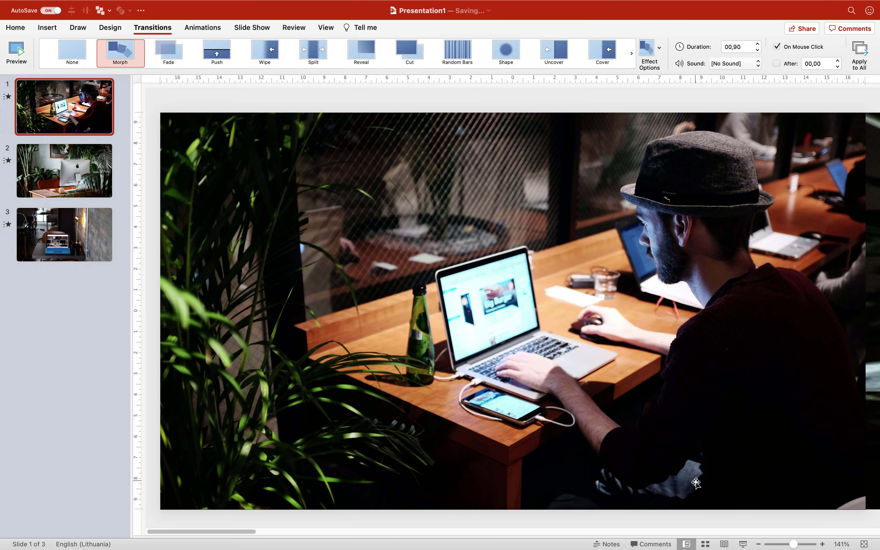
# Preview the slide show, stepping back and forth between the café and iMac slides.
pyautogui.click(742, 543)
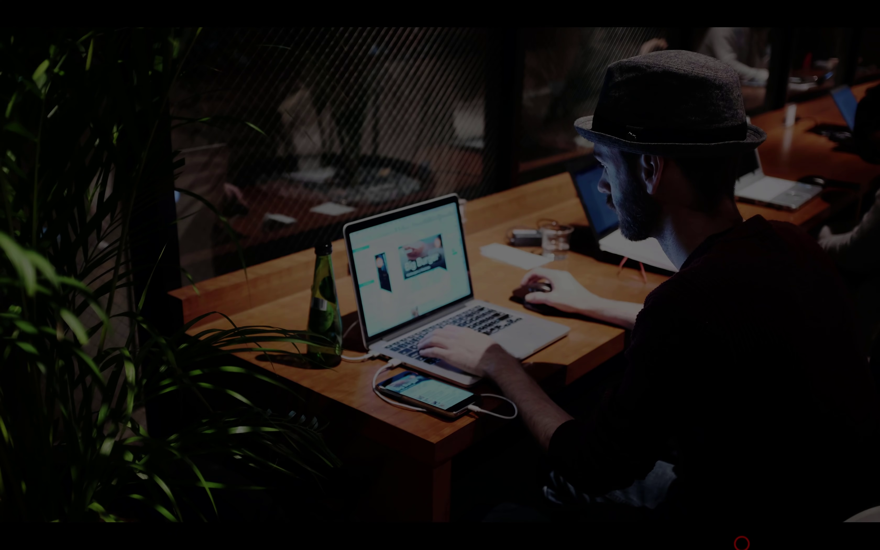
pyautogui.press('Right')
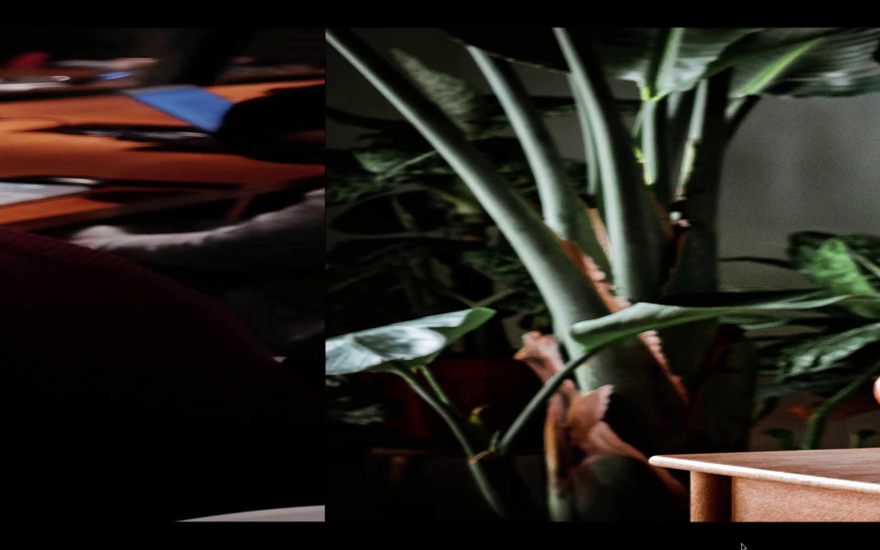
pyautogui.press('Left')
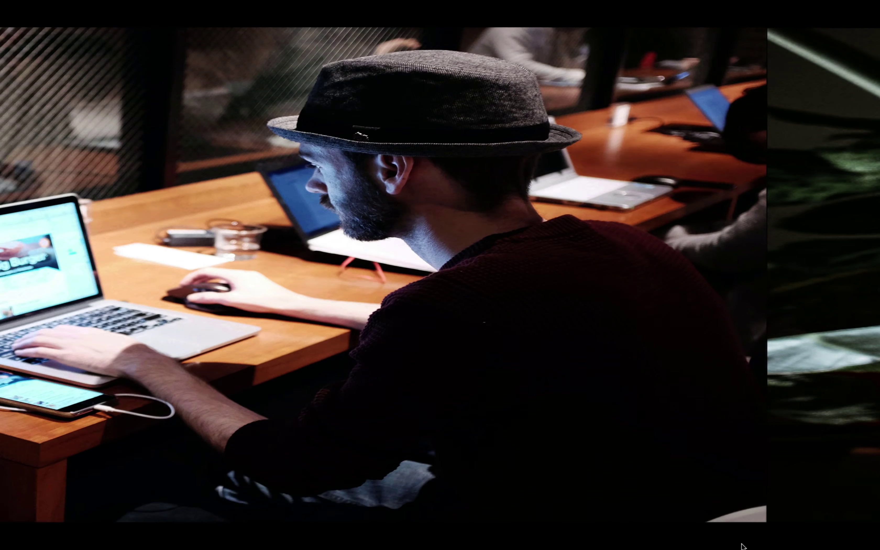
pyautogui.press('Right')
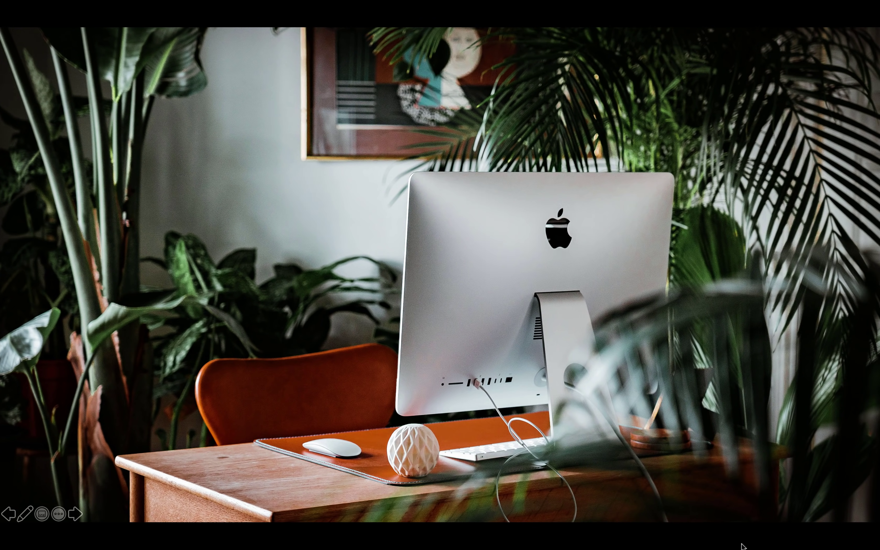
pyautogui.press('Left')
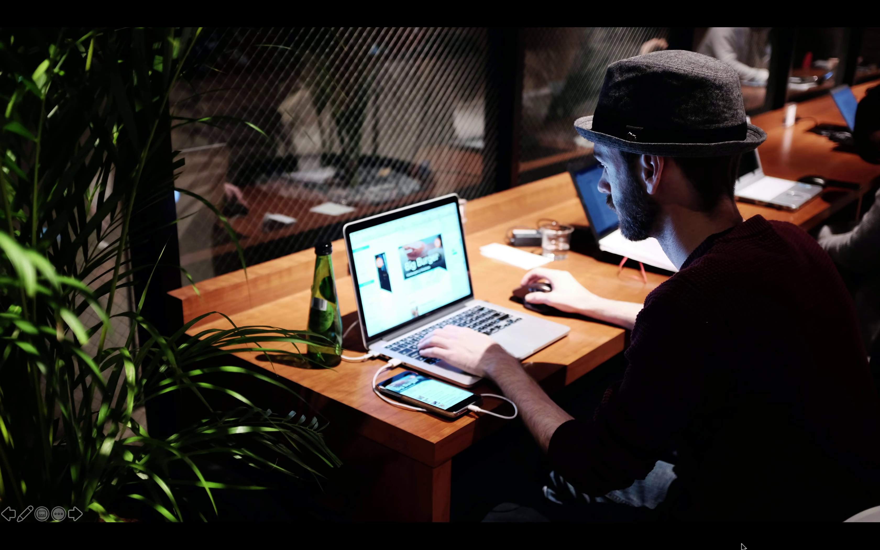
pyautogui.press('Right')
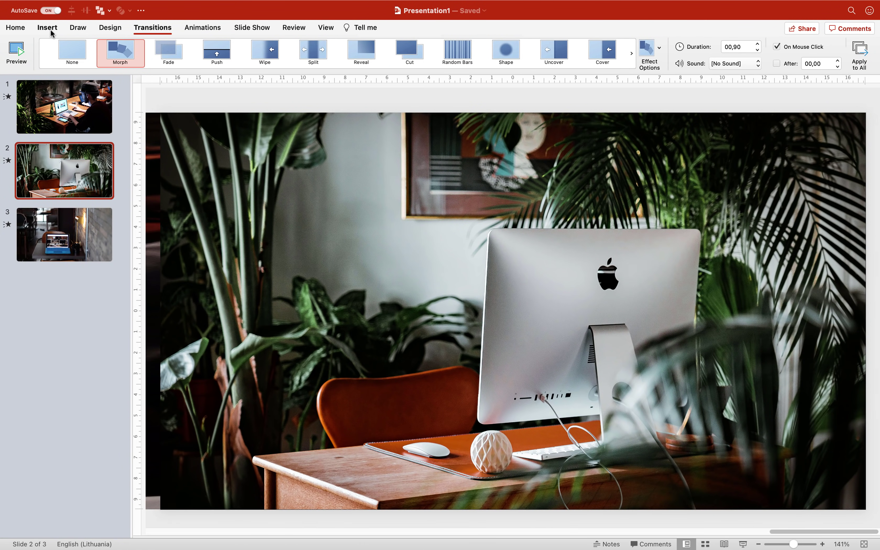
# Copy slide 2's photo onto slide 3 and move it past the slide's left edge.
pyautogui.click(789, 543)
pyautogui.click(790, 543)
pyautogui.click(374, 255)
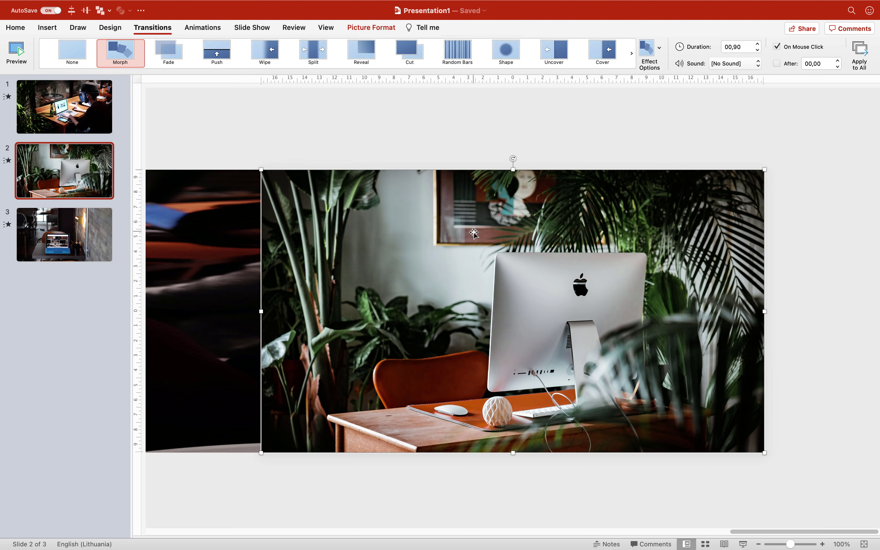
pyautogui.press('super+c')
pyautogui.click(68, 235)
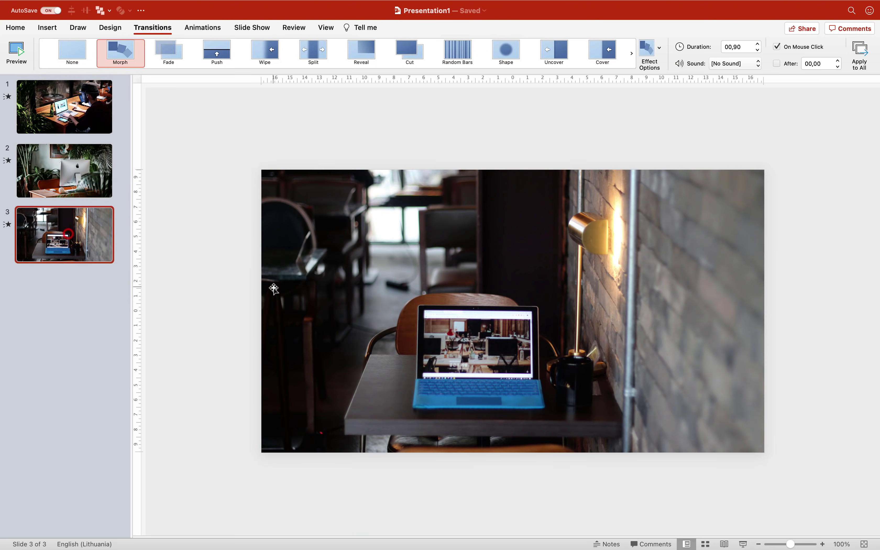
pyautogui.press('super+v')
pyautogui.moveTo(714, 258); pyautogui.dragTo(236, 235)
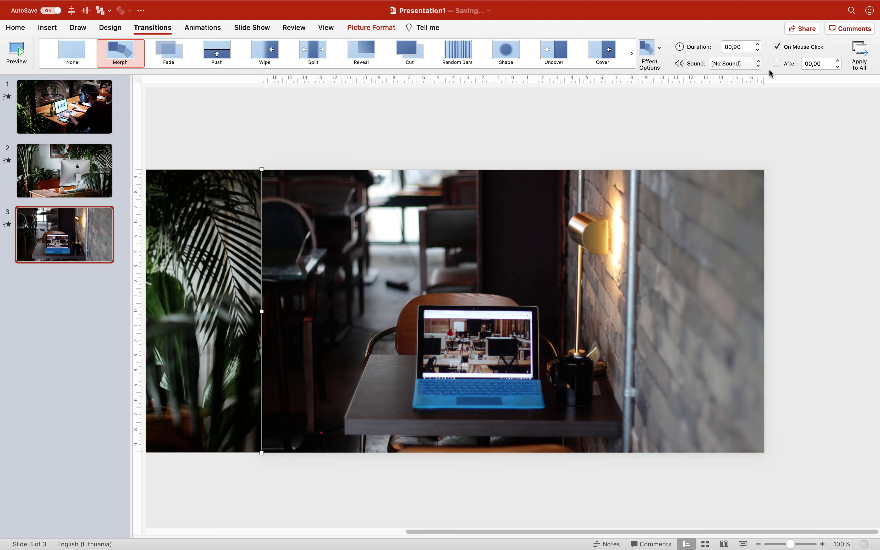
# Set the pasted photo's width to 200 cm and position it to show the iMac.
pyautogui.click(377, 28)
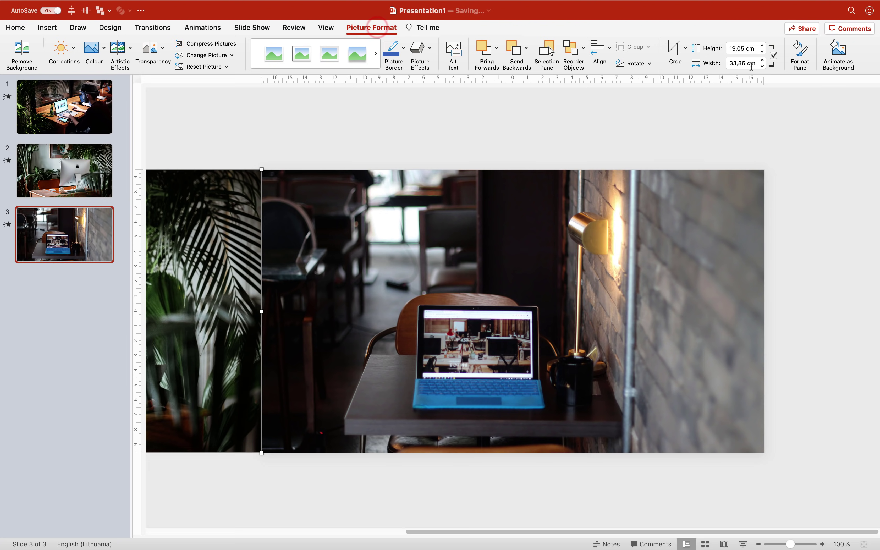
pyautogui.click(751, 63)
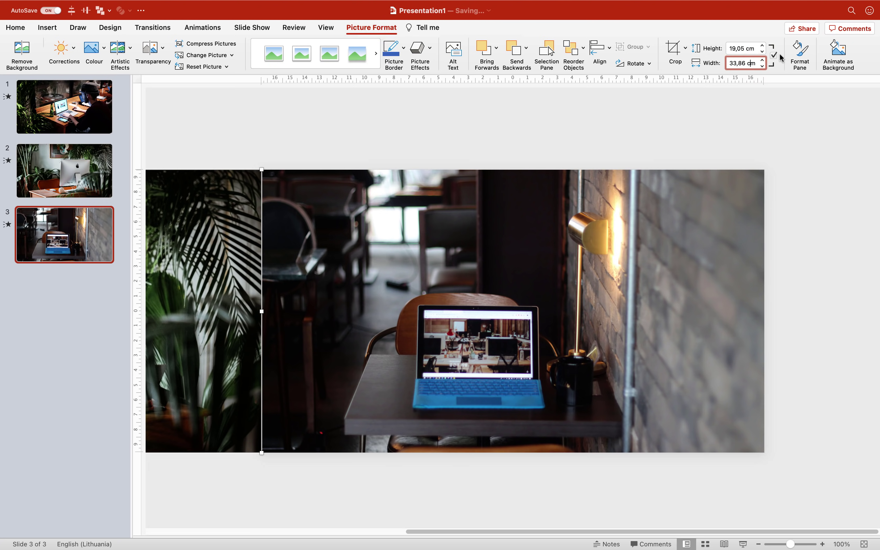
pyautogui.press('super+a')
pyautogui.write('200')
pyautogui.press('Return')
pyautogui.moveTo(657, 226); pyautogui.dragTo(476, 383)
pyautogui.moveTo(612, 379); pyautogui.dragTo(220, 264)
# Paste a copy of the café laptop photo onto slide 2, below the wide strip.
pyautogui.click(369, 224)
pyautogui.press('cmd+c')
pyautogui.click(68, 167)
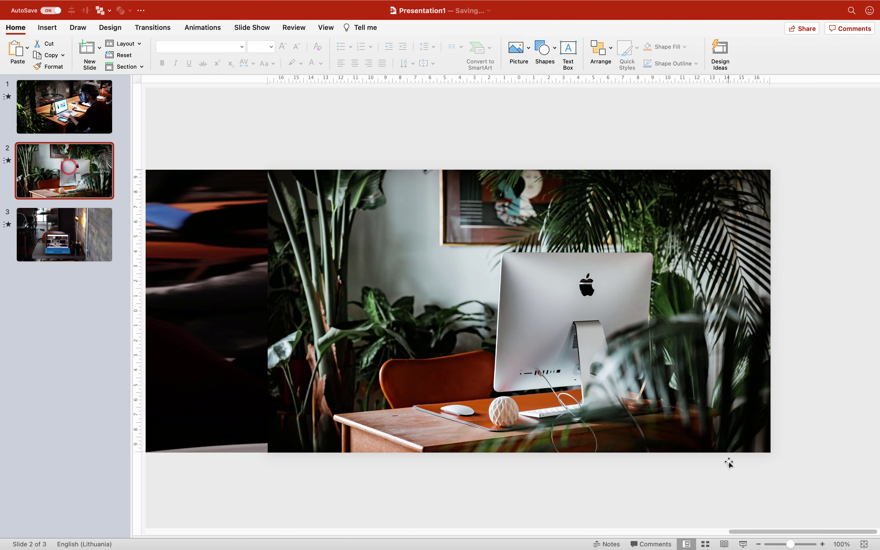
pyautogui.moveTo(788, 544); pyautogui.dragTo(769, 544)
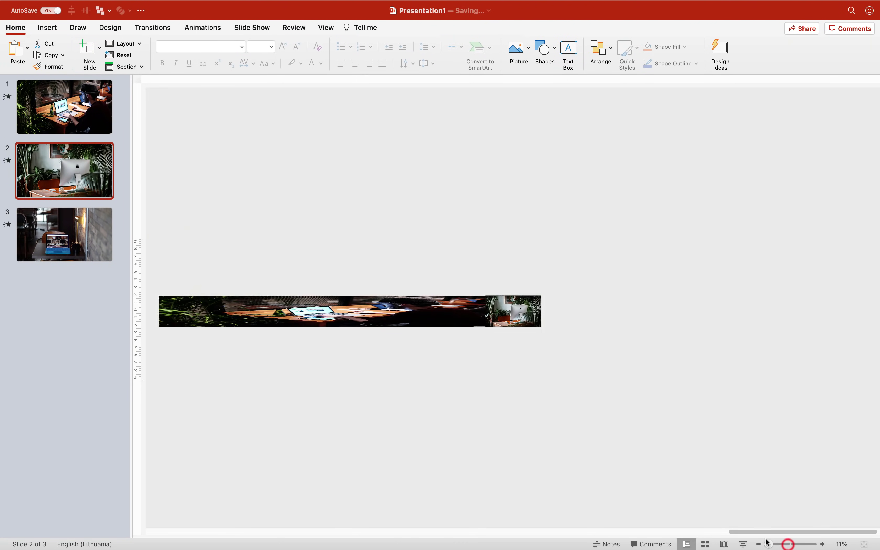
pyautogui.press('cmd+v')
pyautogui.moveTo(520, 306); pyautogui.dragTo(543, 424)
pyautogui.click(408, 311)
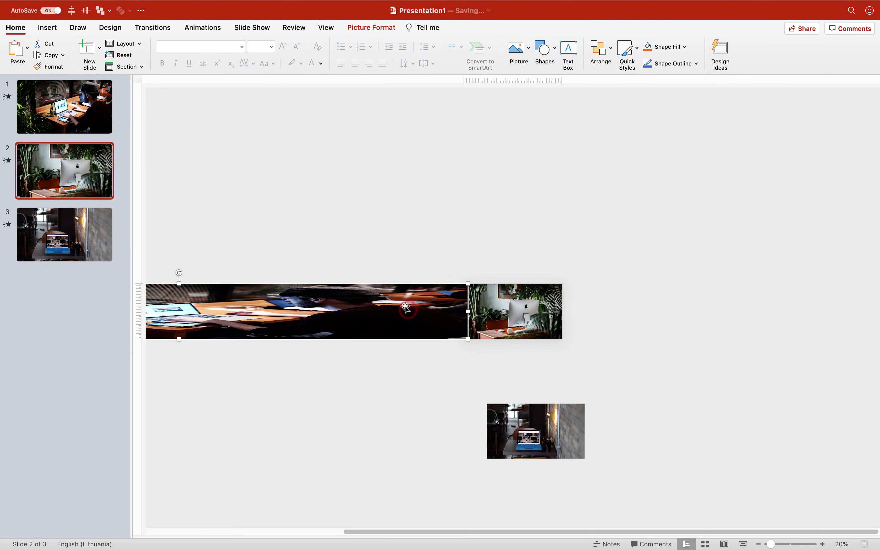
pyautogui.press('super+z')
pyautogui.click(532, 428)
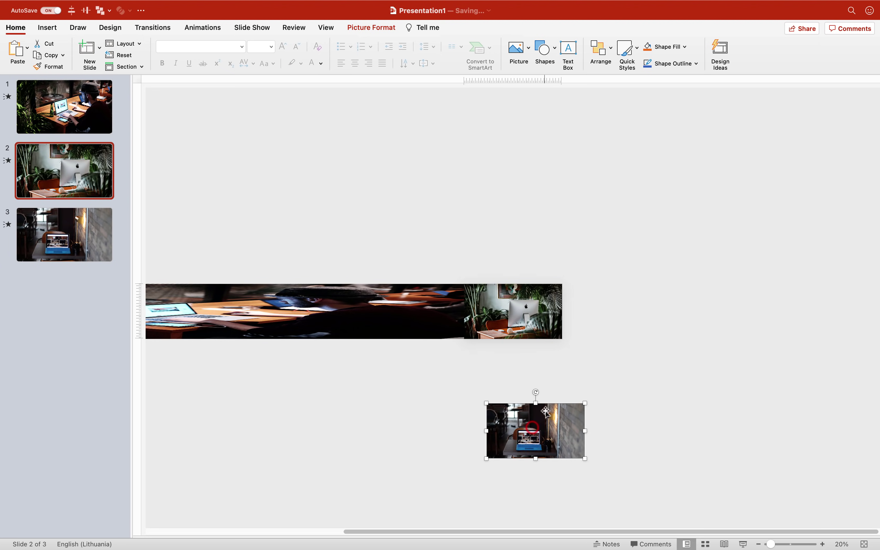
# Stretch the laptop photo to 200 cm, join it to the strip's end, and play from slide 1.
pyautogui.click(376, 27)
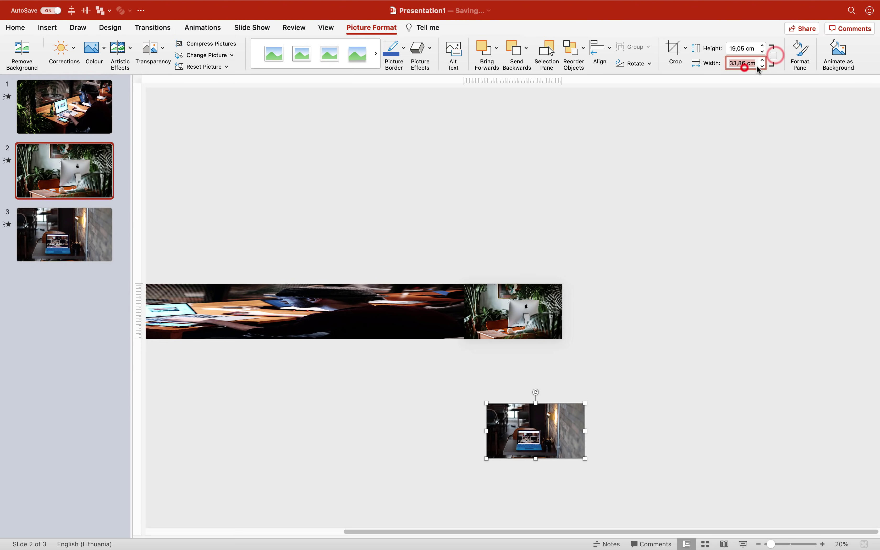
pyautogui.write('200')
pyautogui.press('Return')
pyautogui.moveTo(507, 425); pyautogui.dragTo(584, 309)
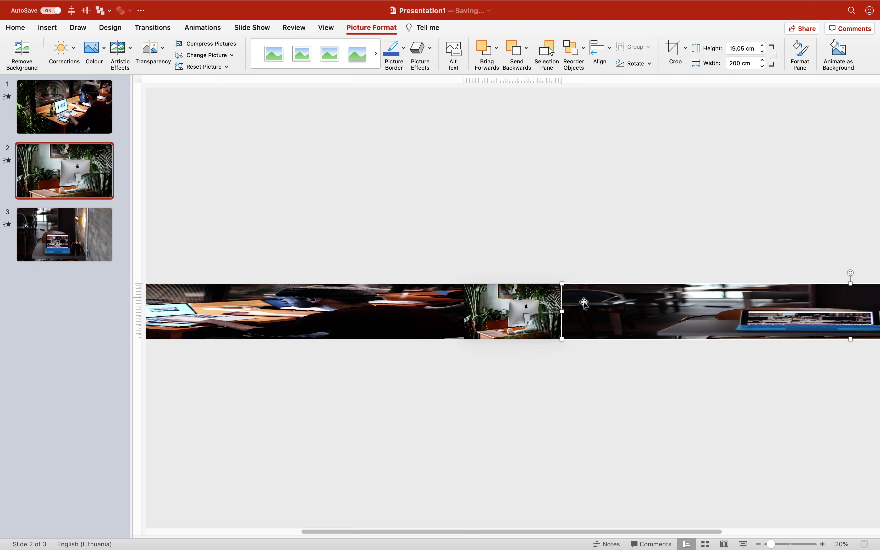
pyautogui.click(571, 250)
pyautogui.click(65, 103)
pyautogui.press('super+Return')
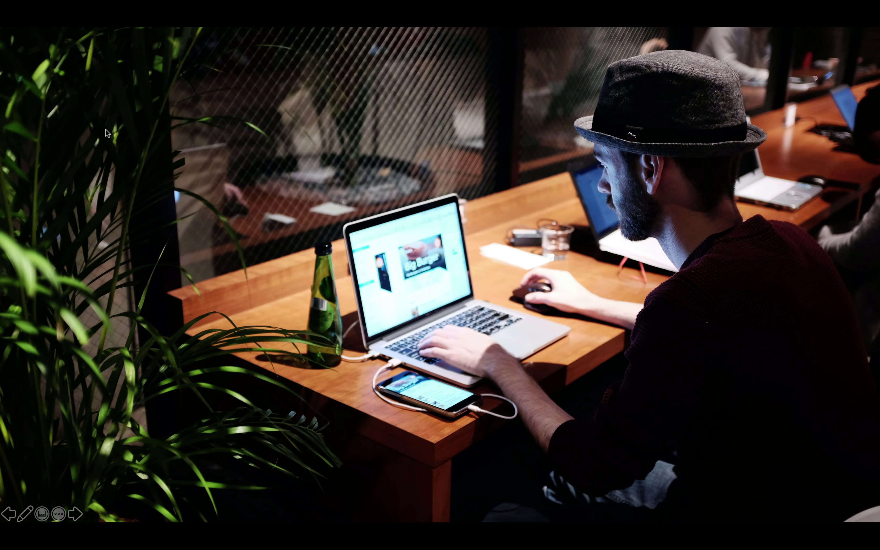
# Exit the slideshow and inspect the glass panels on the example deck's slides 1 to 3.
pyautogui.press('Escape')
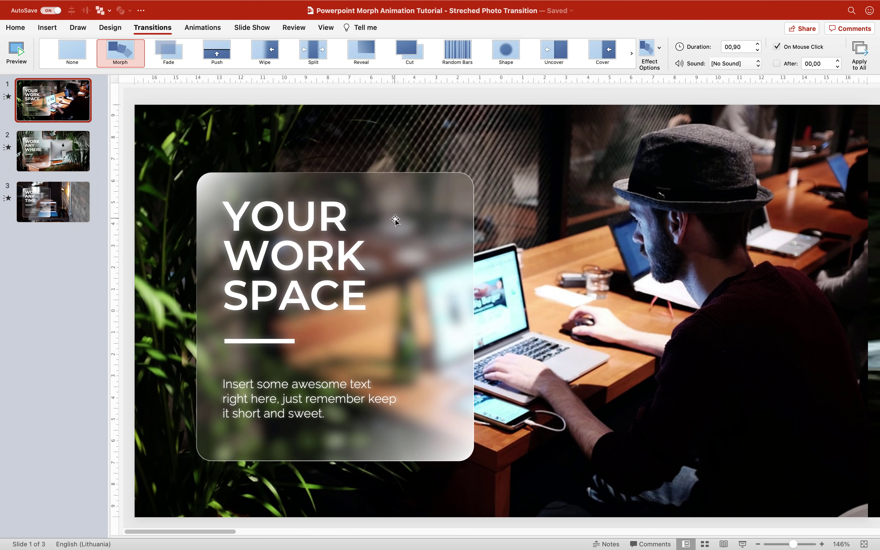
pyautogui.click(395, 219)
pyautogui.click(54, 151)
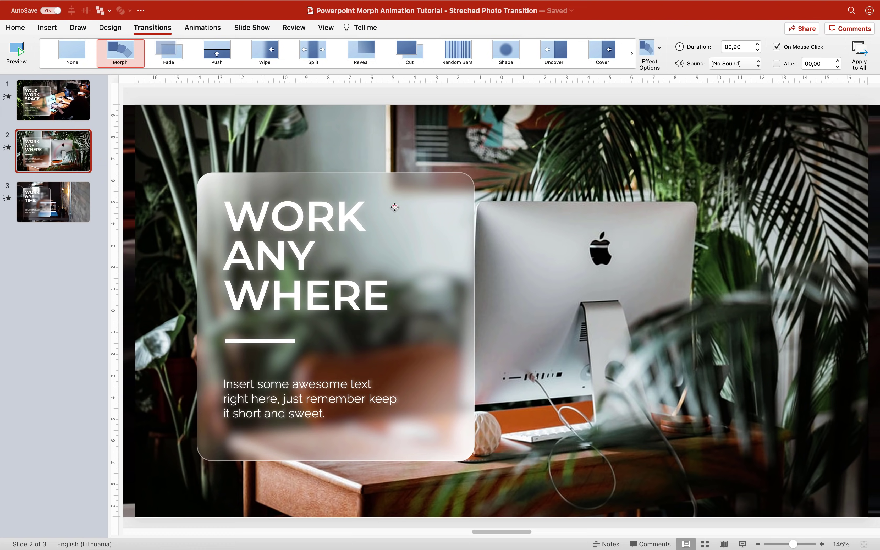
pyautogui.click(391, 210)
pyautogui.click(391, 212)
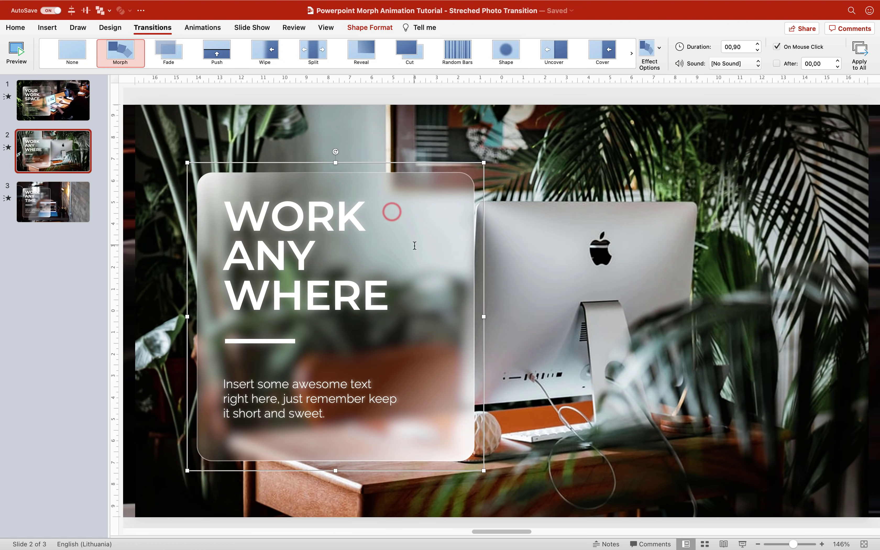
pyautogui.click(75, 198)
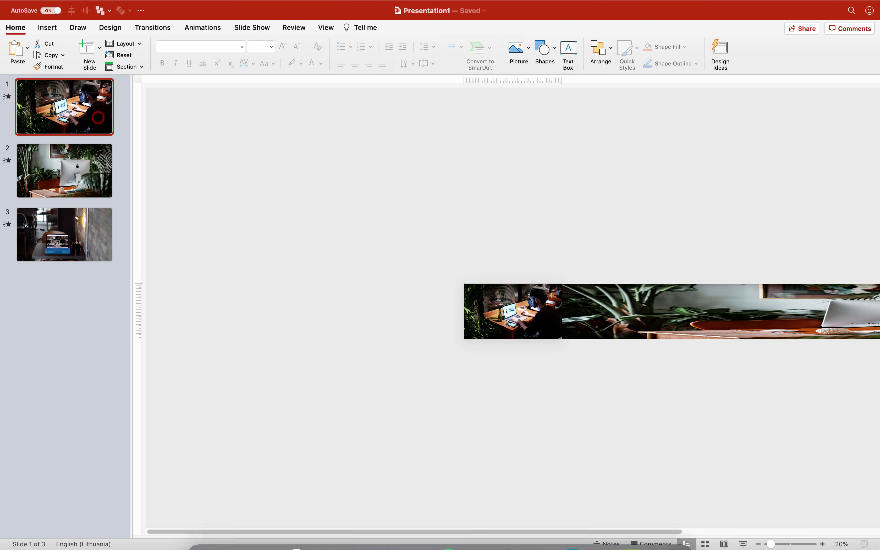
# Draw a 13 cm tall, 12 cm wide rounded rectangle on slide 1's left side with a white outline.
pyautogui.click(864, 544)
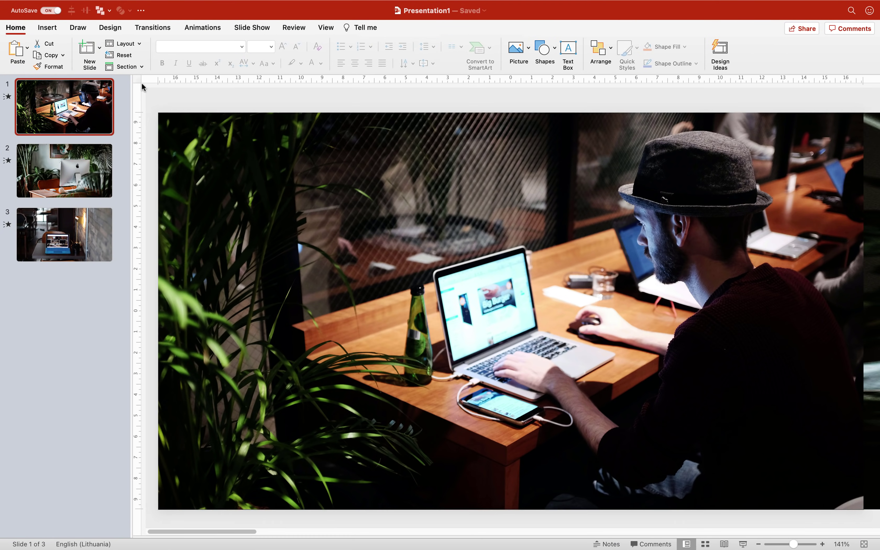
pyautogui.click(46, 29)
pyautogui.click(226, 53)
pyautogui.click(238, 154)
pyautogui.moveTo(226, 186); pyautogui.dragTo(425, 449)
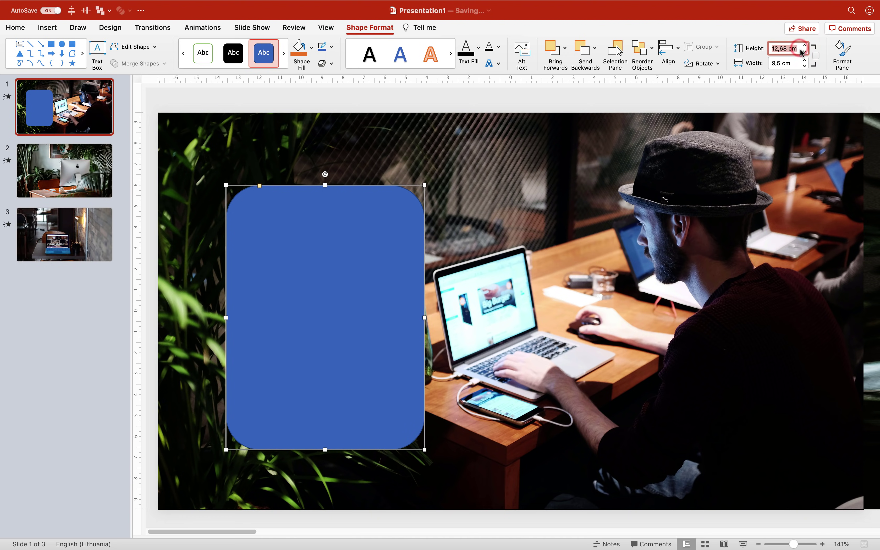
pyautogui.write('13')
pyautogui.press('Return')
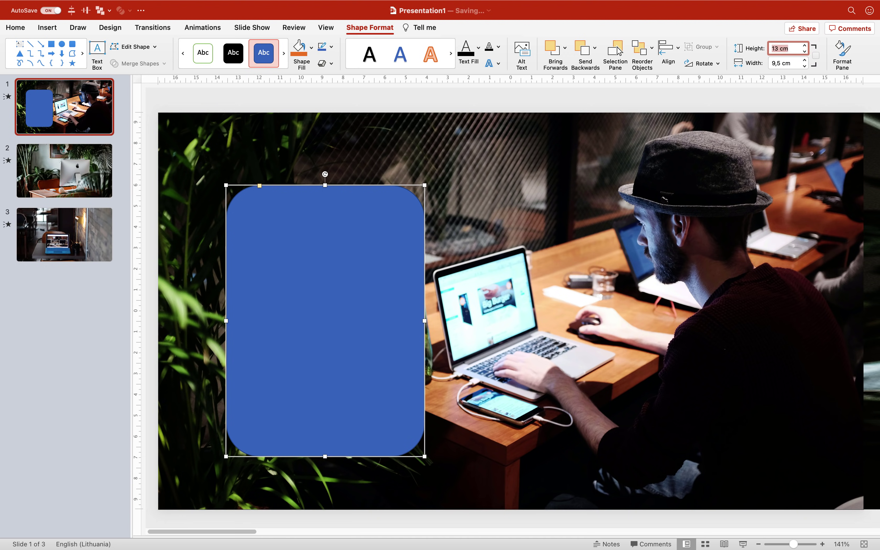
pyautogui.press('Tab')
pyautogui.press('Return')
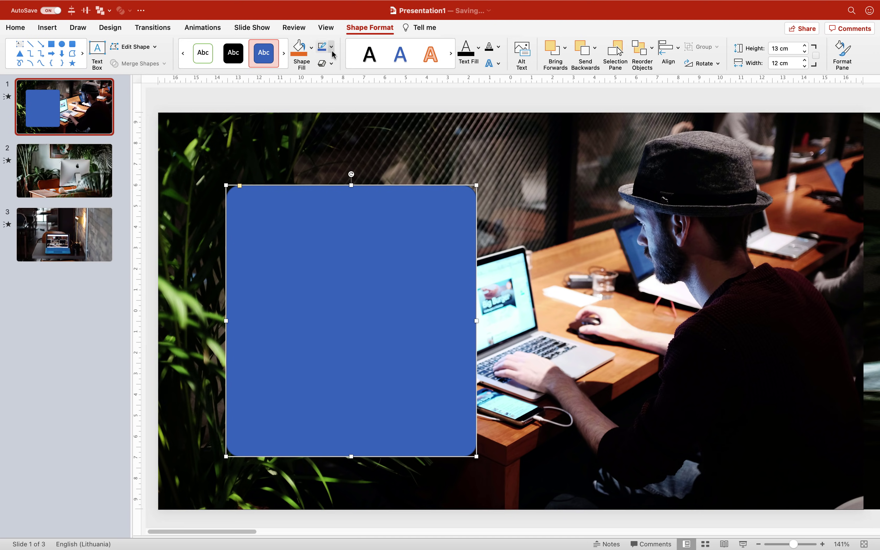
pyautogui.click(332, 50)
pyautogui.click(325, 94)
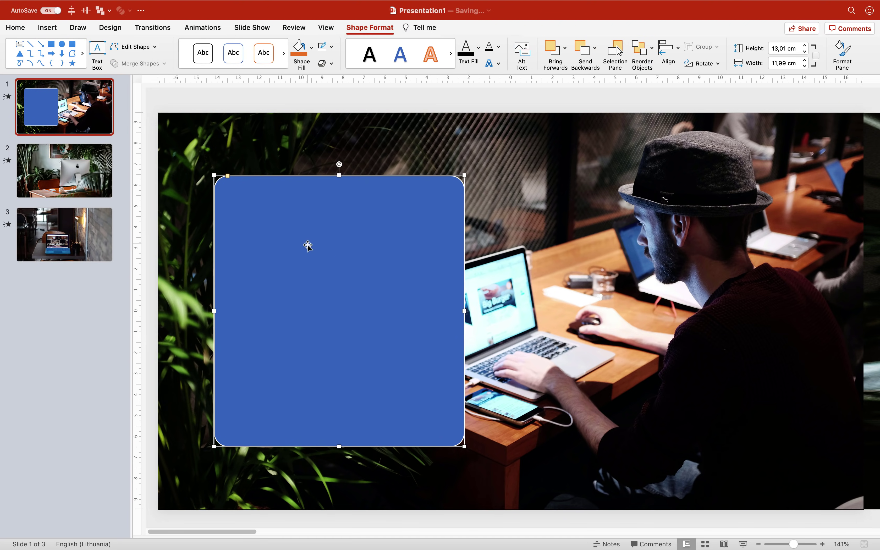
# Give the rectangle a 45° diagonal gradient fill and remove two extra gradient stops.
pyautogui.rightClick(310, 237)
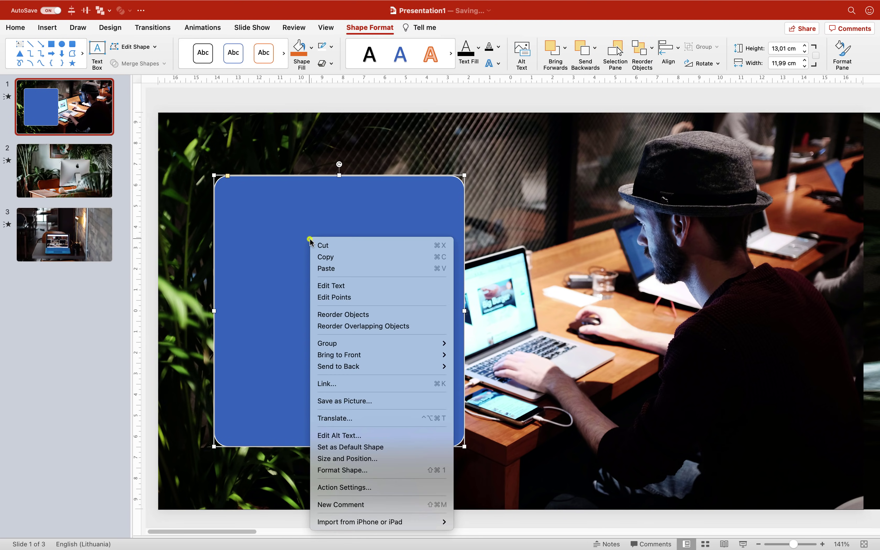
pyautogui.click(358, 472)
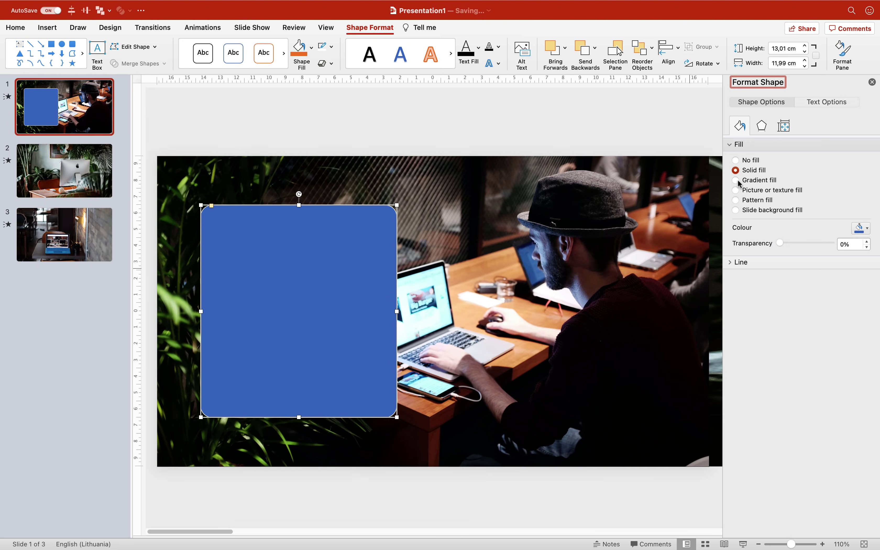
pyautogui.click(735, 180)
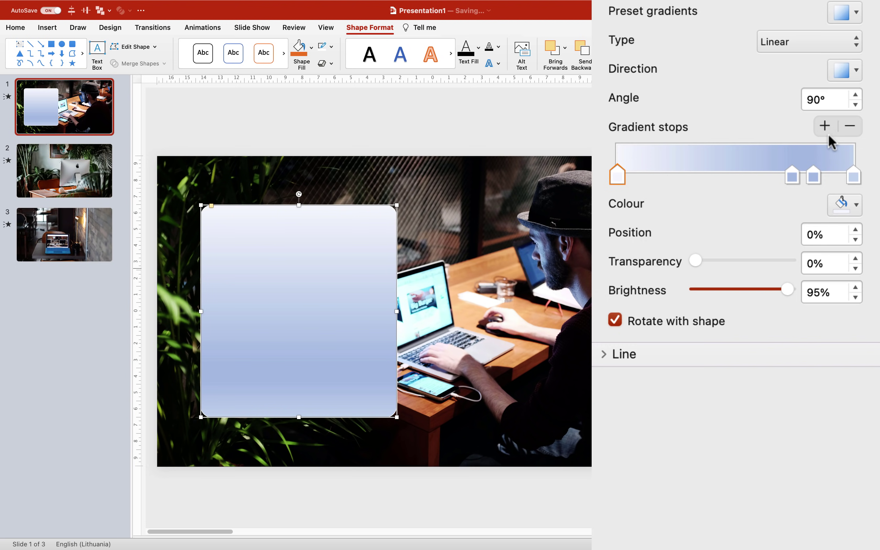
pyautogui.click(850, 70)
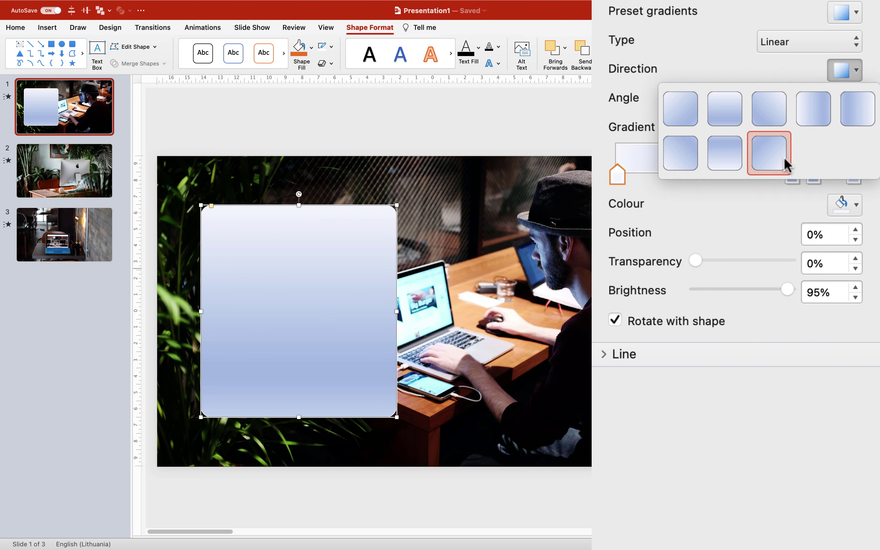
pyautogui.click(687, 117)
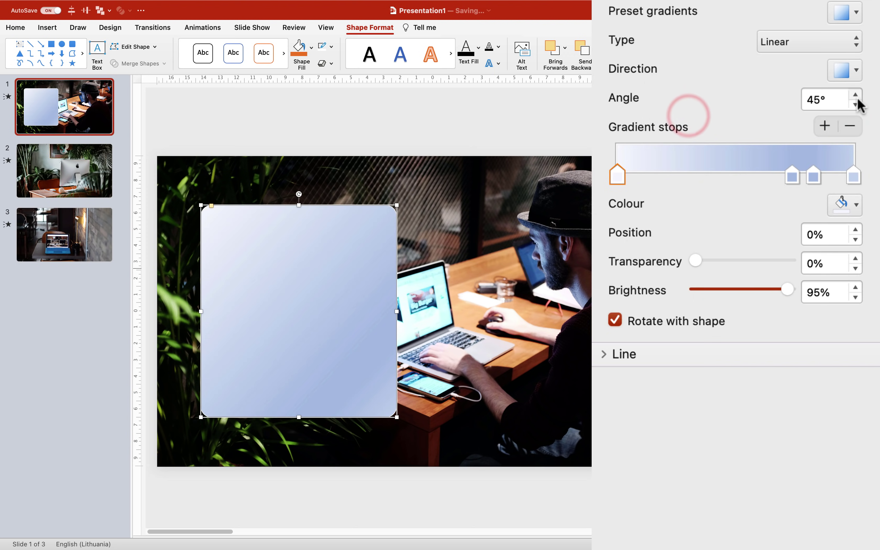
pyautogui.moveTo(791, 177); pyautogui.dragTo(796, 251)
pyautogui.moveTo(812, 177); pyautogui.dragTo(807, 226)
# Make the first and last gradient stops white.
pyautogui.click(617, 179)
pyautogui.click(847, 209)
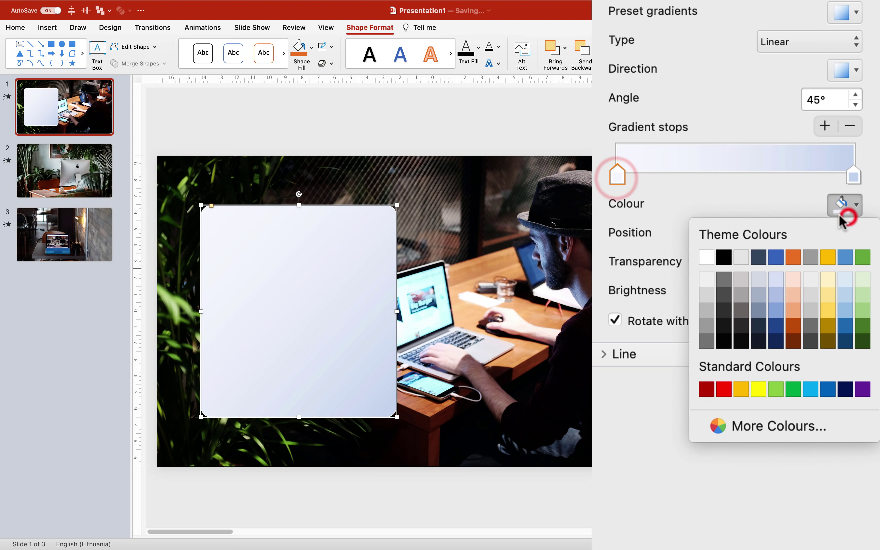
pyautogui.click(710, 258)
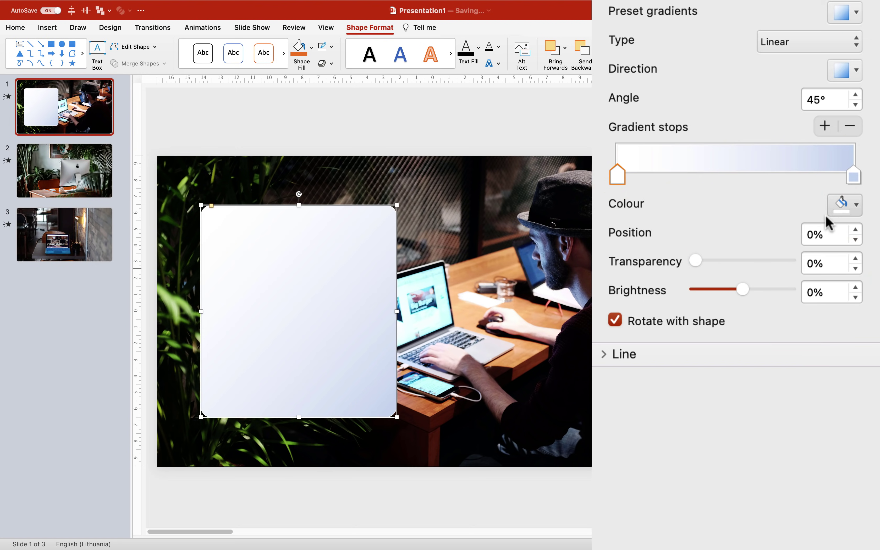
pyautogui.click(853, 176)
pyautogui.click(847, 204)
pyautogui.click(706, 257)
pyautogui.click(616, 177)
# Add gradient stops at 70% and about 20%, each 90% transparent.
pyautogui.click(822, 171)
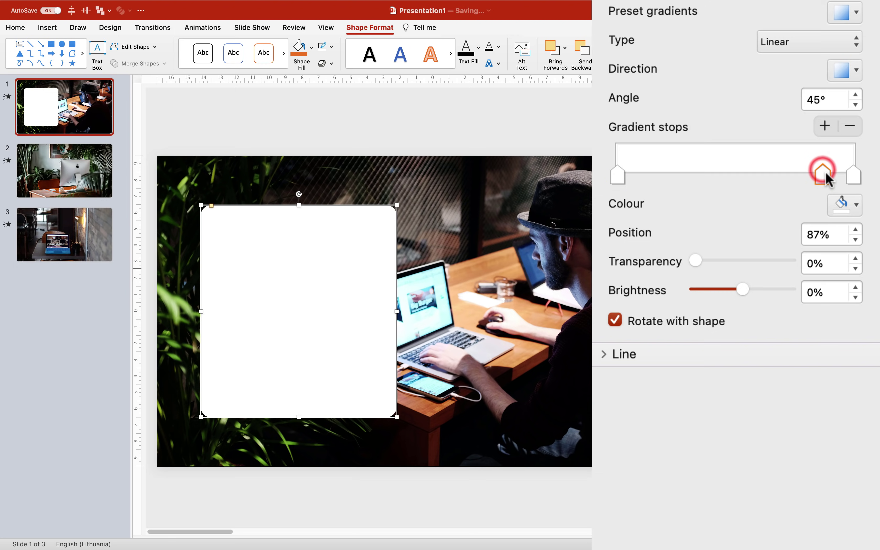
pyautogui.click(840, 240)
pyautogui.write('70')
pyautogui.press('Return')
pyautogui.click(771, 208)
pyautogui.click(834, 264)
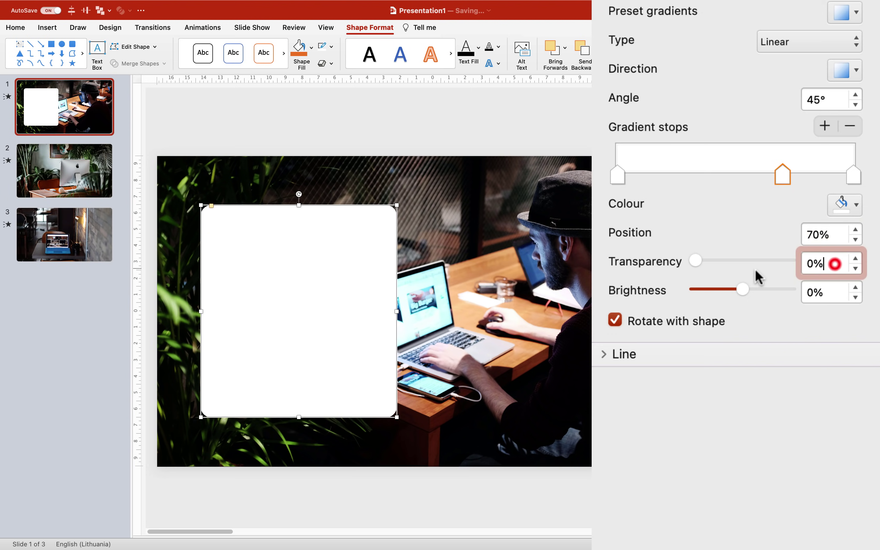
pyautogui.doubleClick(825, 264)
pyautogui.write('90')
pyautogui.press('Return')
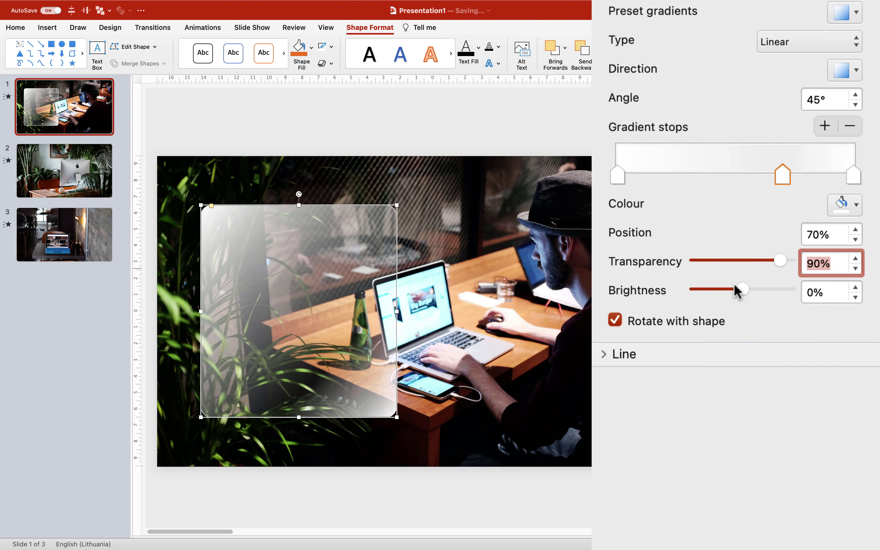
pyautogui.click(664, 168)
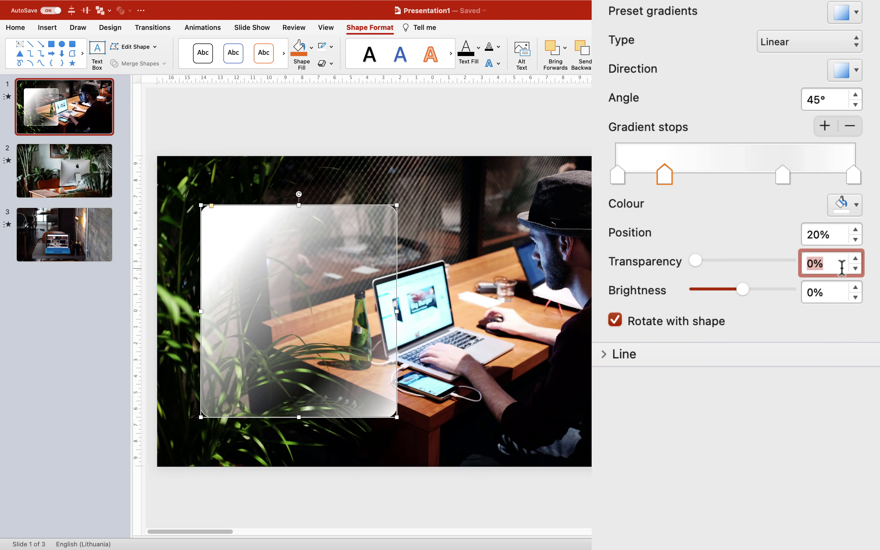
pyautogui.press('Return')
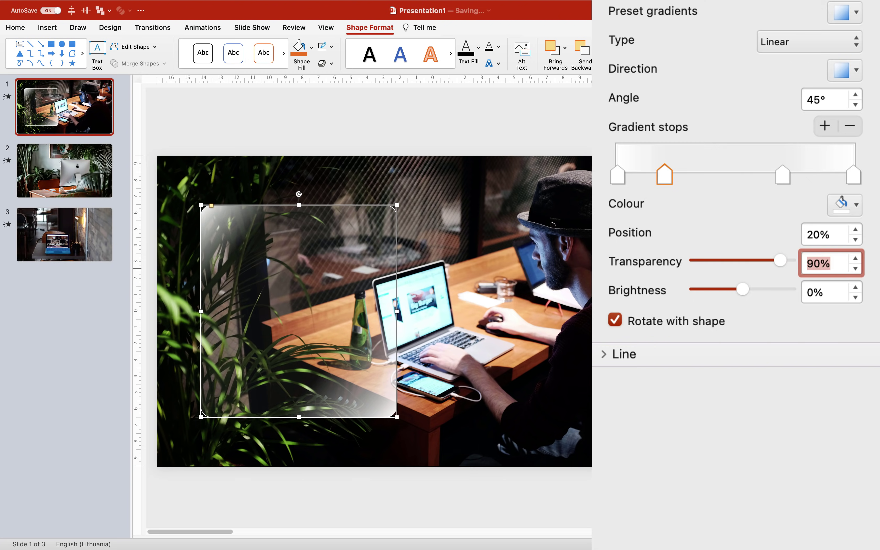
# Preview the glass look, review the outline settings, then bring up the finished Morph tutorial deck.
pyautogui.click(457, 124)
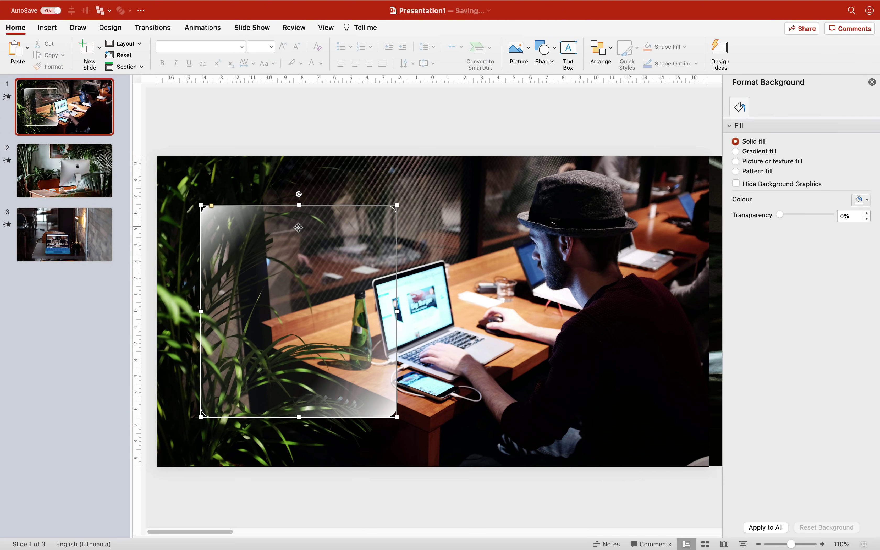
pyautogui.click(297, 226)
pyautogui.click(339, 118)
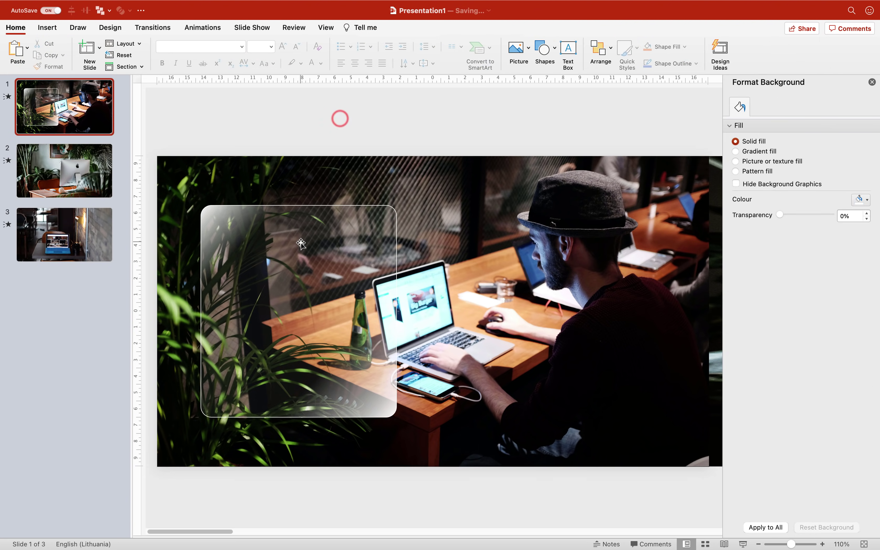
pyautogui.click(284, 232)
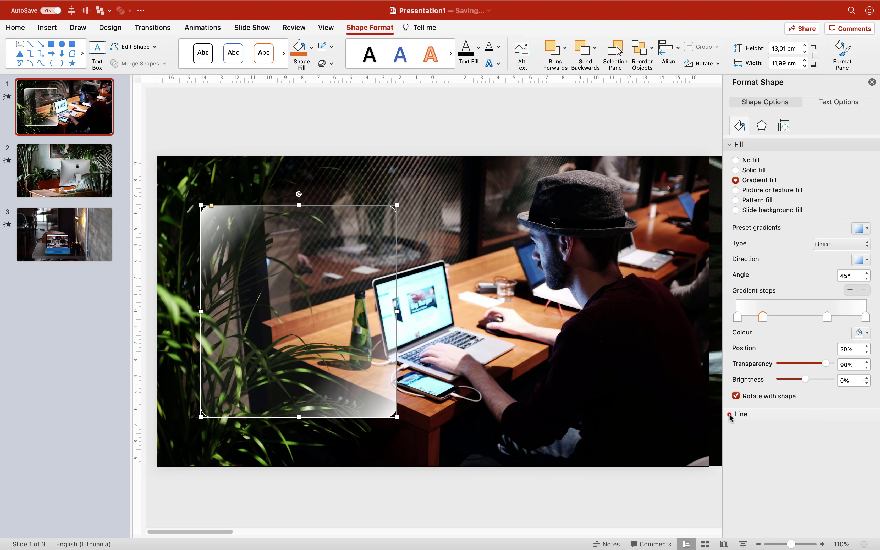
pyautogui.click(730, 414)
pyautogui.scroll(-5, 805, 433)
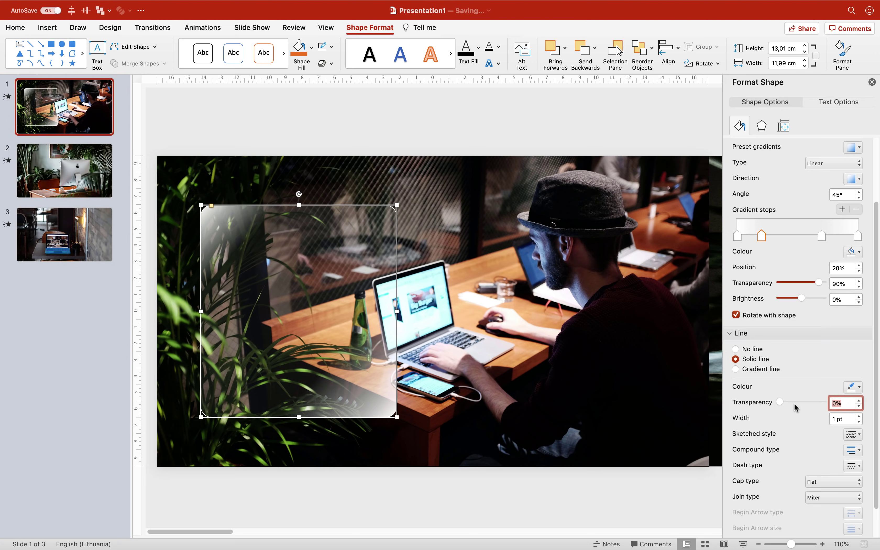
pyautogui.click(518, 131)
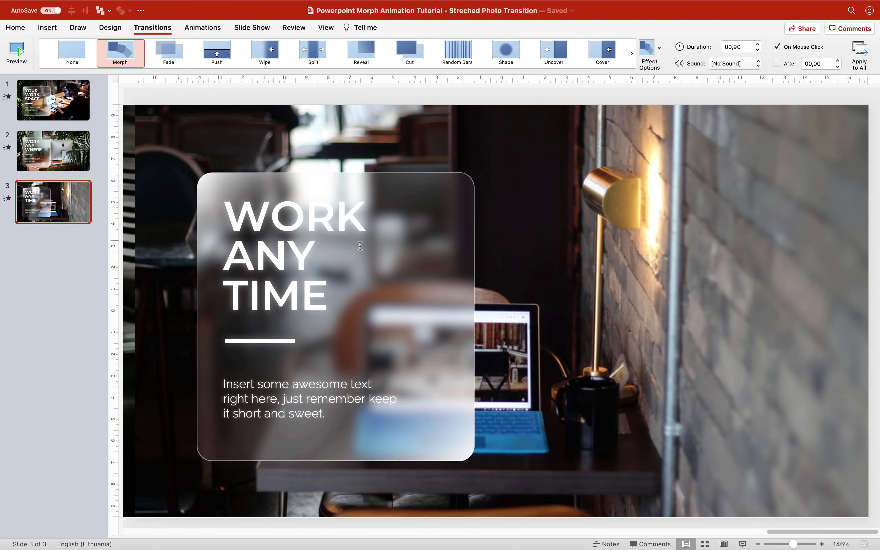
pyautogui.press('Home')
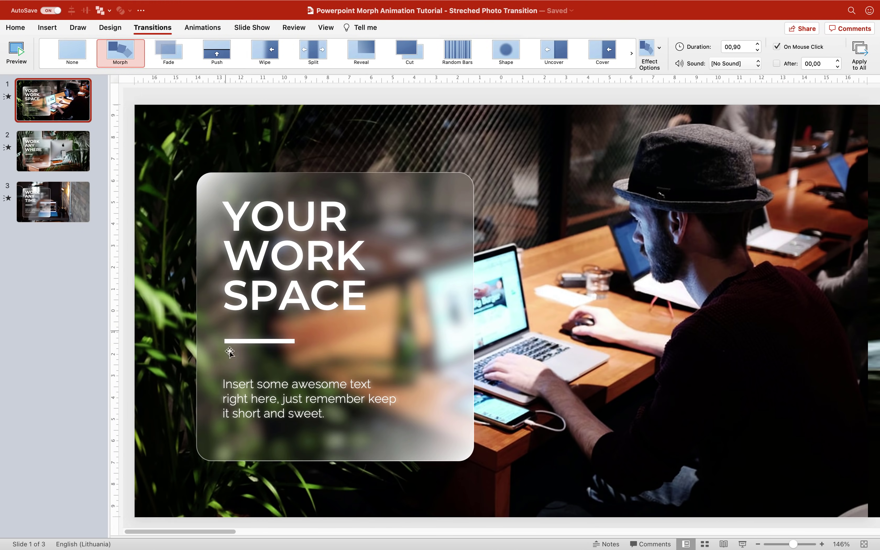
# Back in Presentation1, close the background pane, zoom to 89%, and move the photo down.
pyautogui.hotkey('ctrl', 'Right')
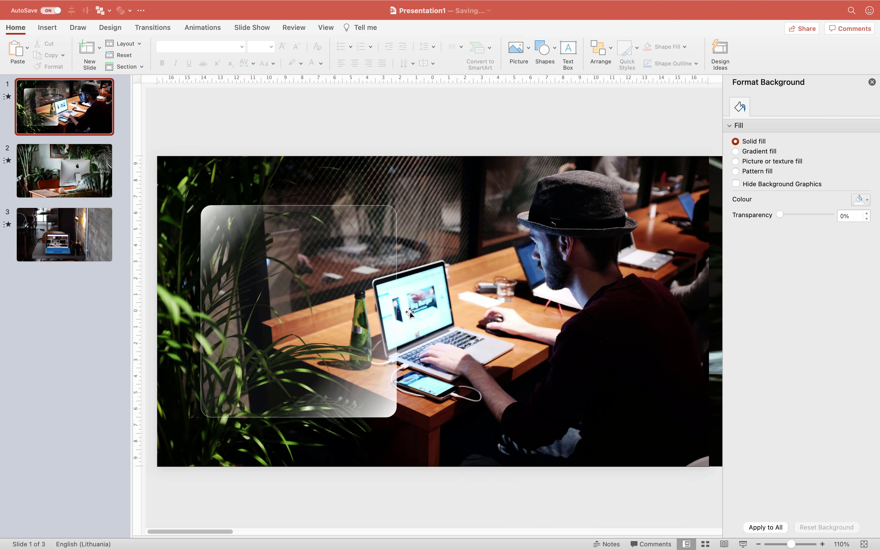
pyautogui.click(871, 82)
pyautogui.moveTo(791, 543); pyautogui.dragTo(786, 544)
pyautogui.click(589, 286)
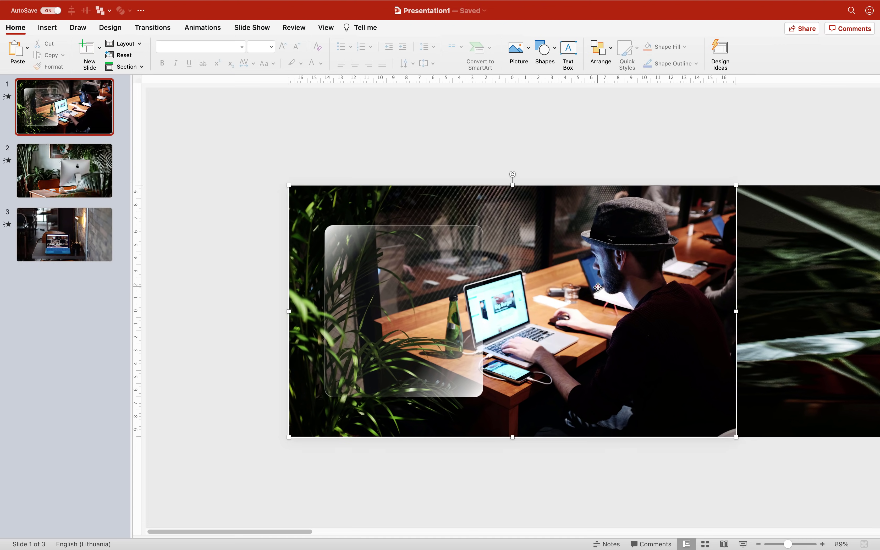
pyautogui.moveTo(621, 254); pyautogui.dragTo(611, 299)
# Apply the Blur artistic effect to the photo with radius 50.
pyautogui.rightClick(598, 302)
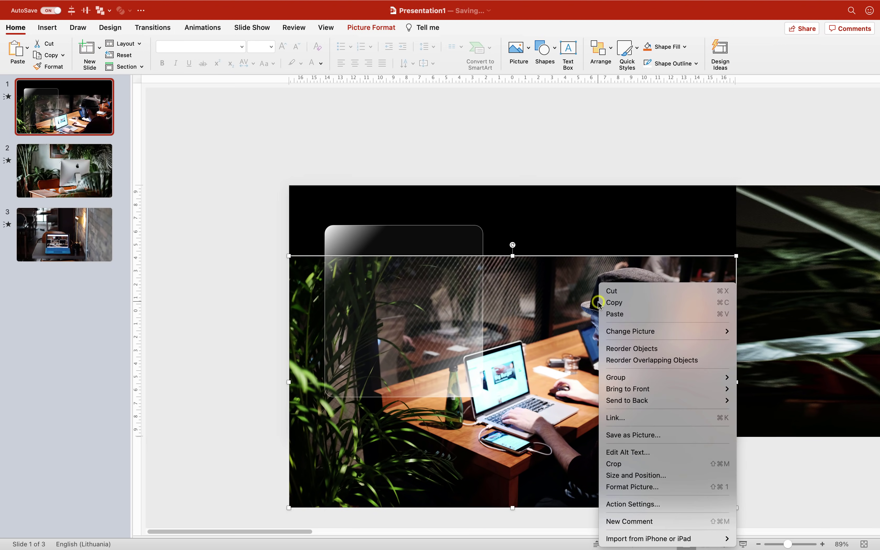
pyautogui.click(651, 488)
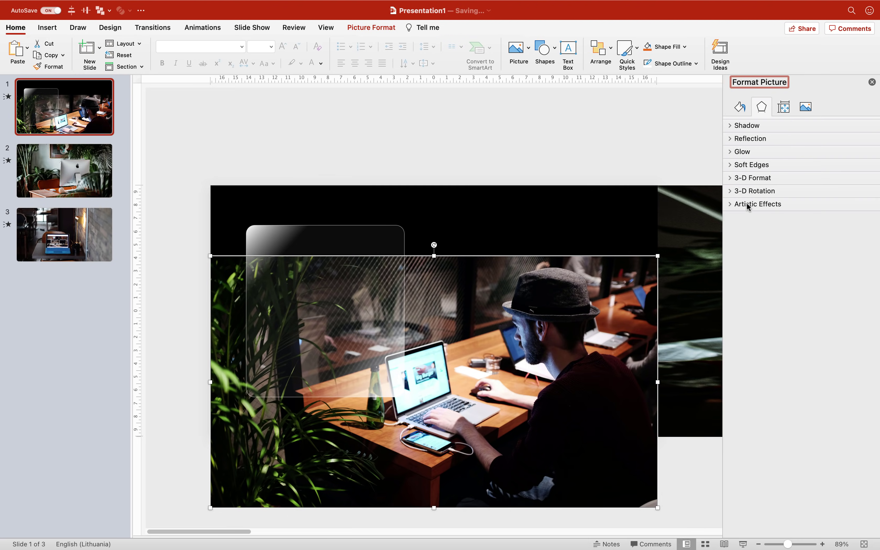
pyautogui.click(733, 205)
pyautogui.click(867, 222)
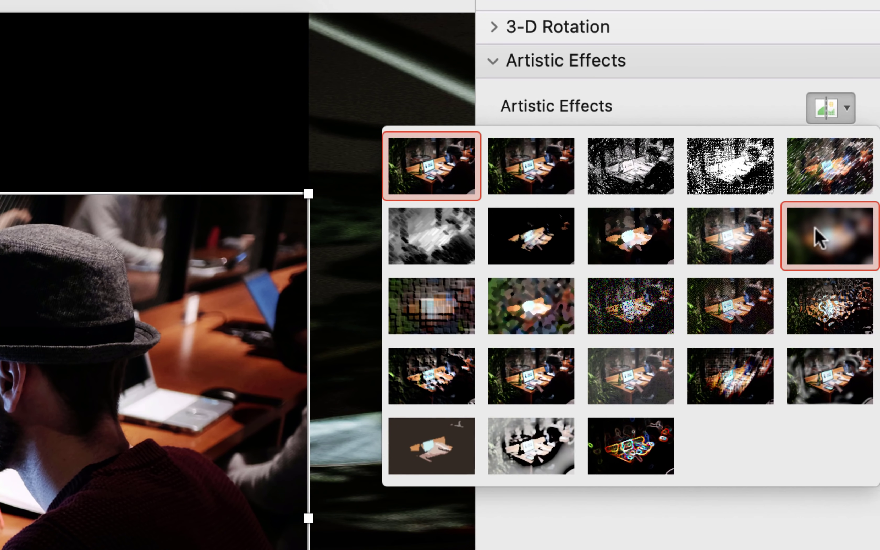
pyautogui.click(813, 225)
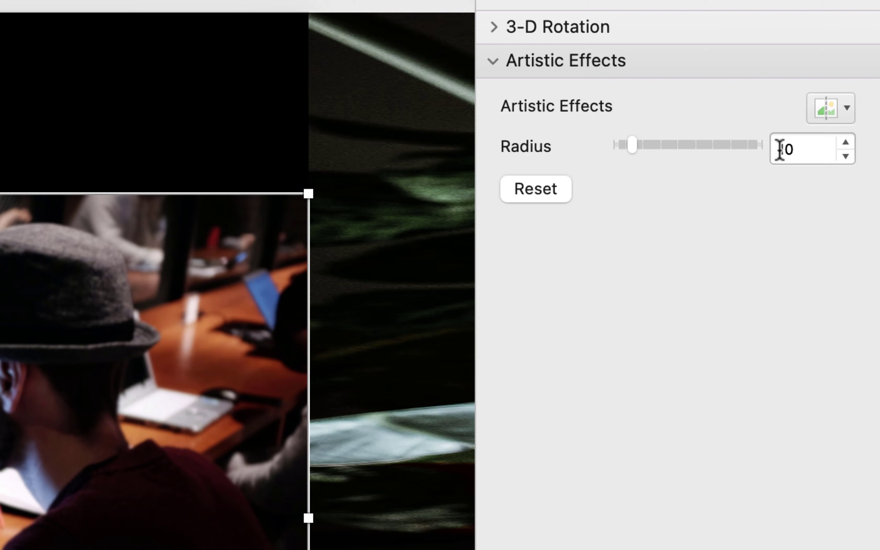
pyautogui.doubleClick(805, 148)
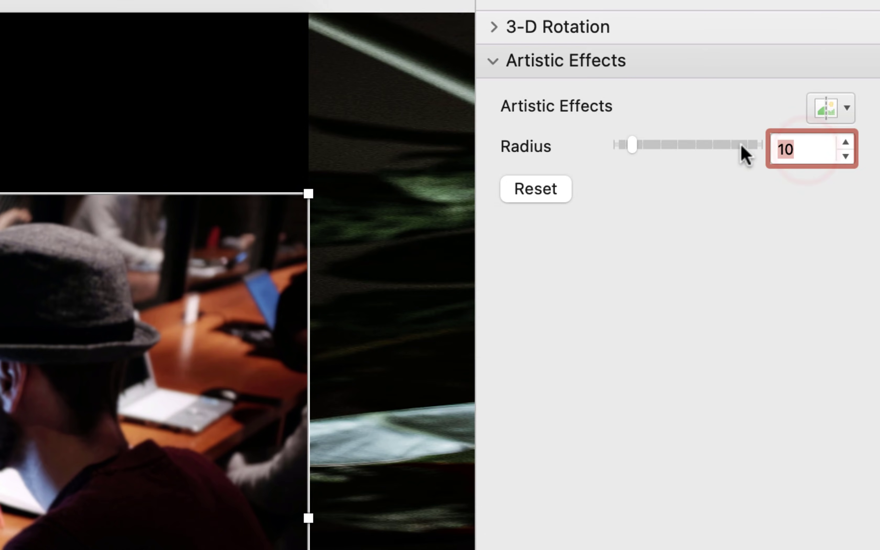
pyautogui.write('50')
pyautogui.press('Return')
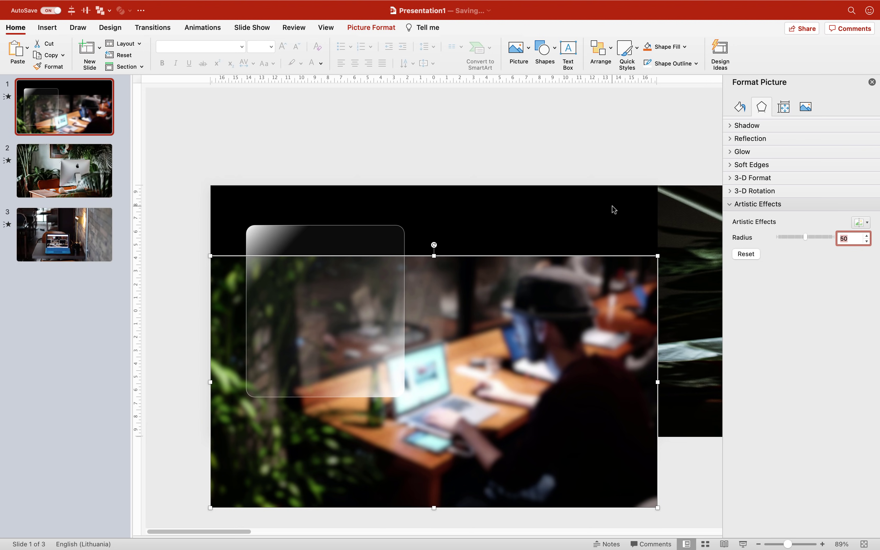
pyautogui.click(596, 152)
pyautogui.click(590, 298)
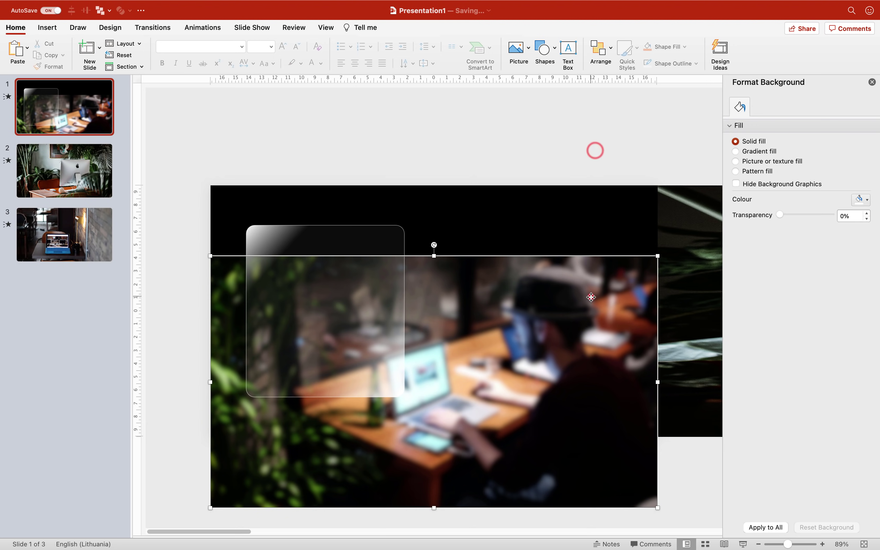
# Copy the blurred photo and use it from the clipboard as slide 1's picture background fill.
pyautogui.press('super+c')
pyautogui.click(554, 150)
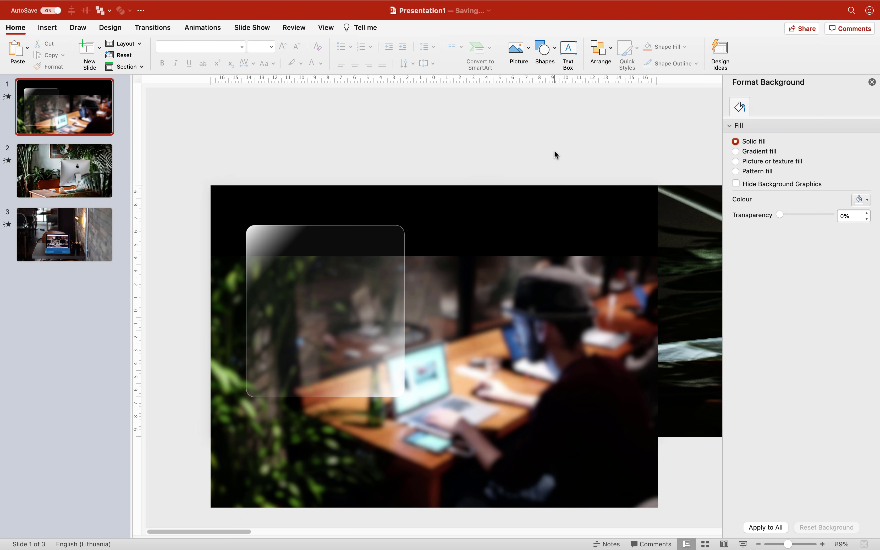
pyautogui.rightClick(554, 155)
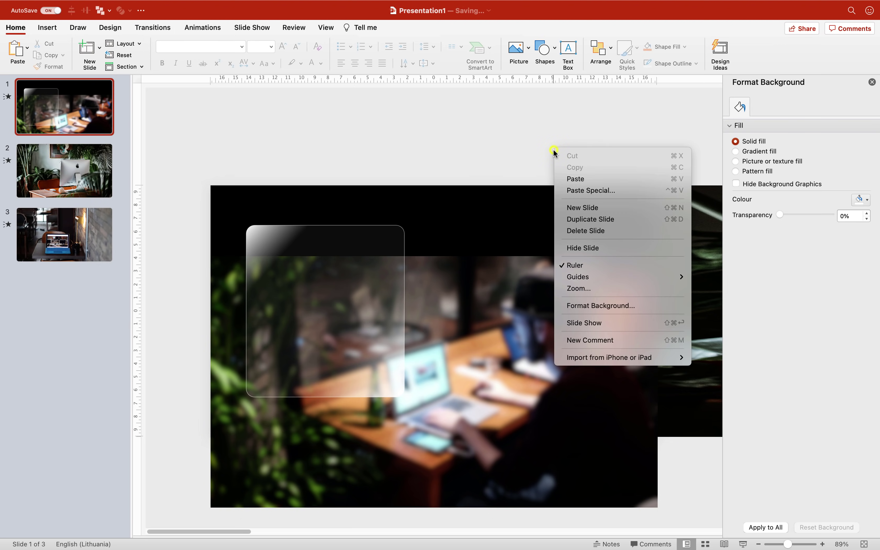
pyautogui.click(589, 305)
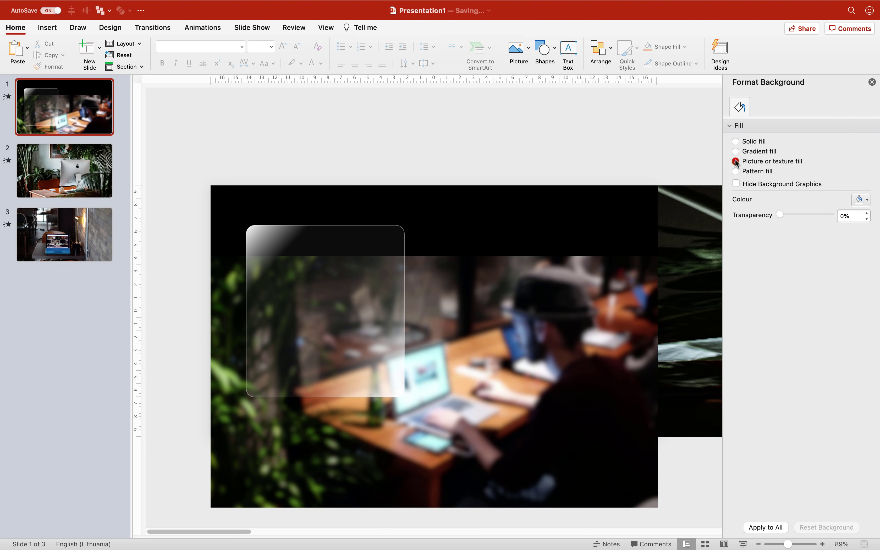
pyautogui.click(734, 161)
pyautogui.click(790, 214)
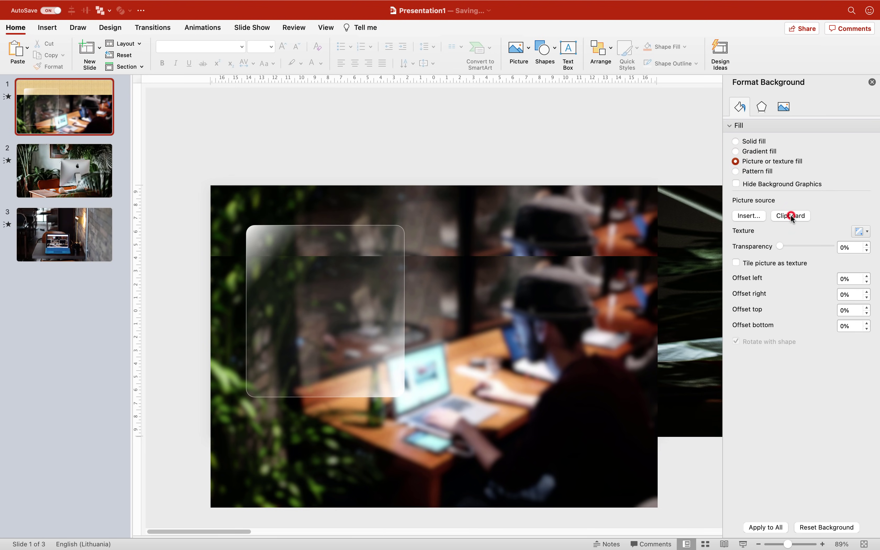
pyautogui.click(596, 304)
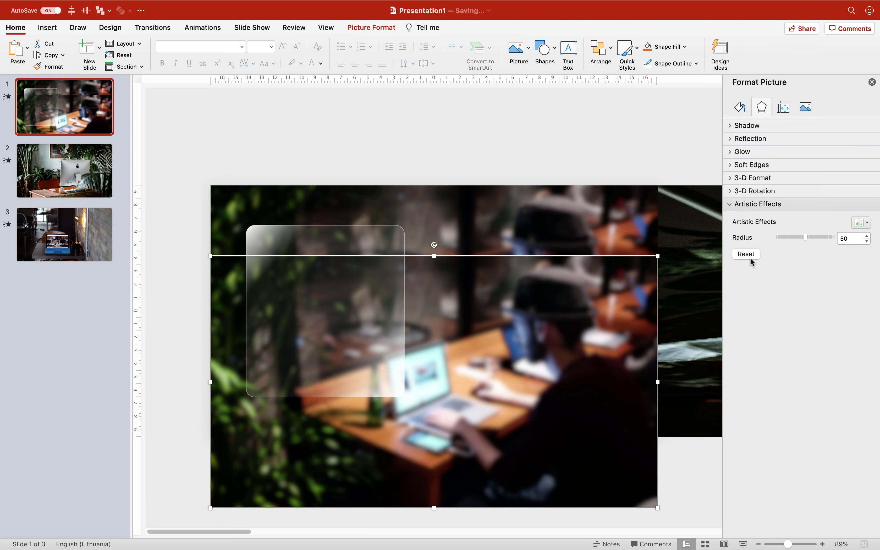
# Reset the photo's artistic effect, align it to the slide's middle, and fit the slide to the window.
pyautogui.click(746, 254)
pyautogui.moveTo(561, 293); pyautogui.dragTo(569, 386)
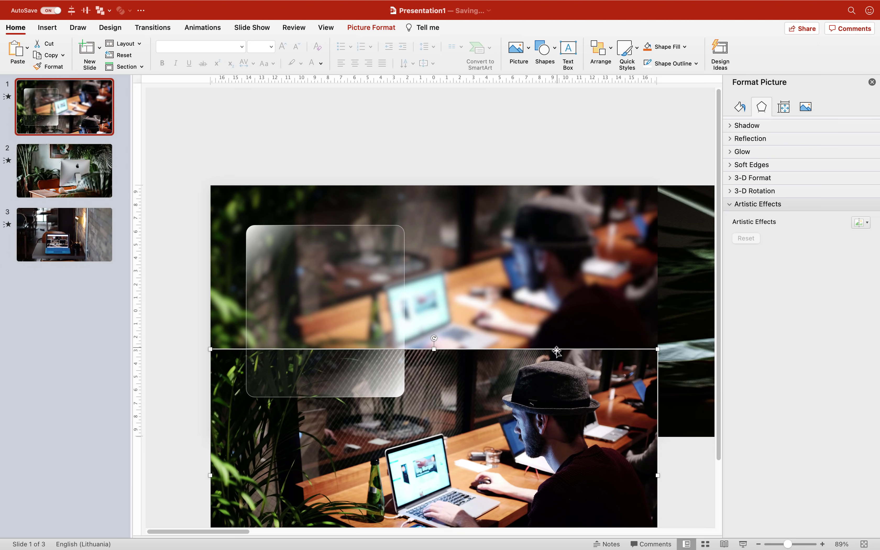
pyautogui.moveTo(506, 398); pyautogui.dragTo(551, 314)
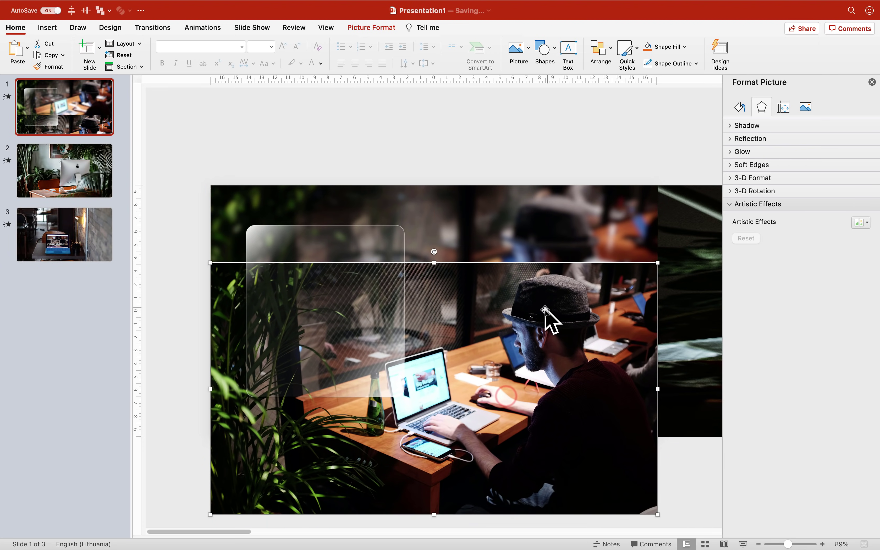
pyautogui.click(85, 10)
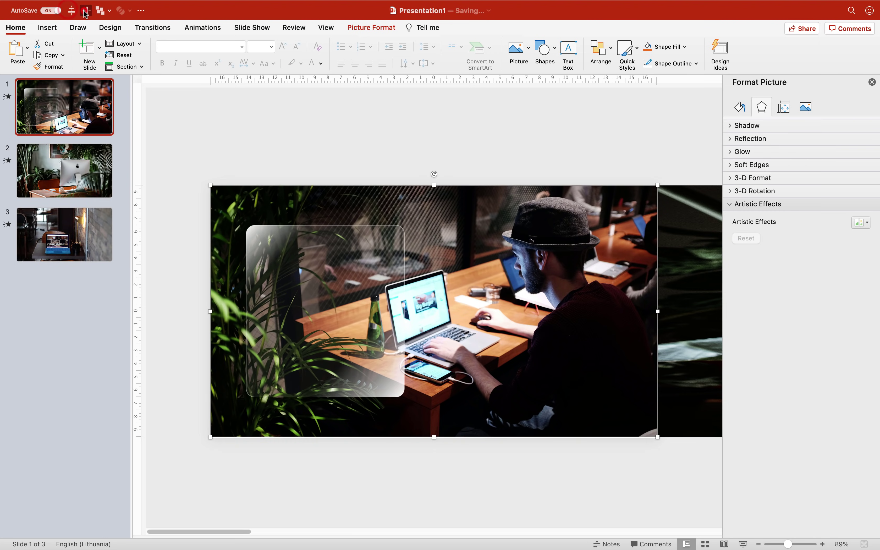
pyautogui.click(871, 82)
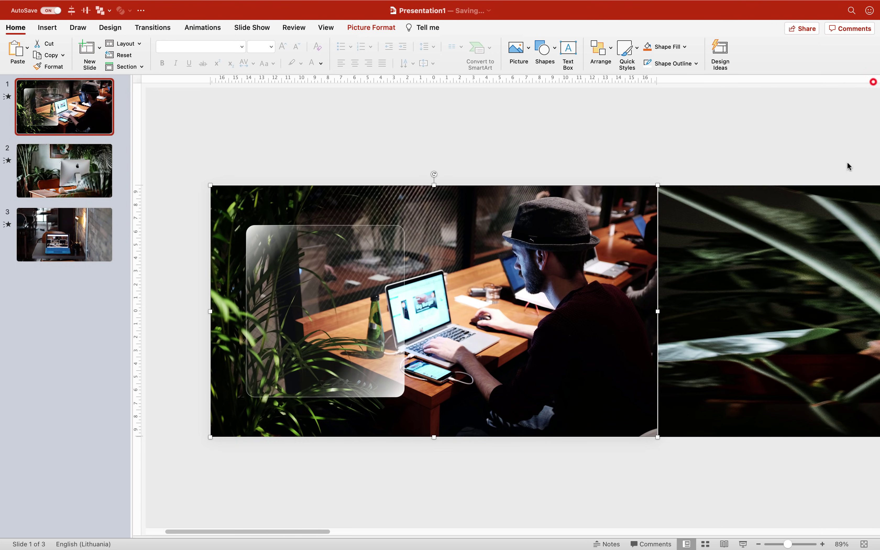
pyautogui.click(864, 544)
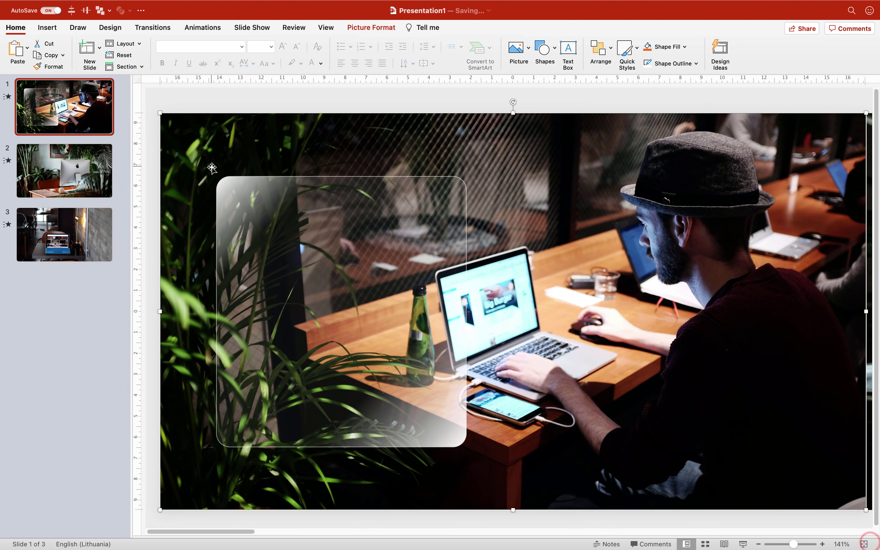
pyautogui.click(154, 146)
pyautogui.click(275, 209)
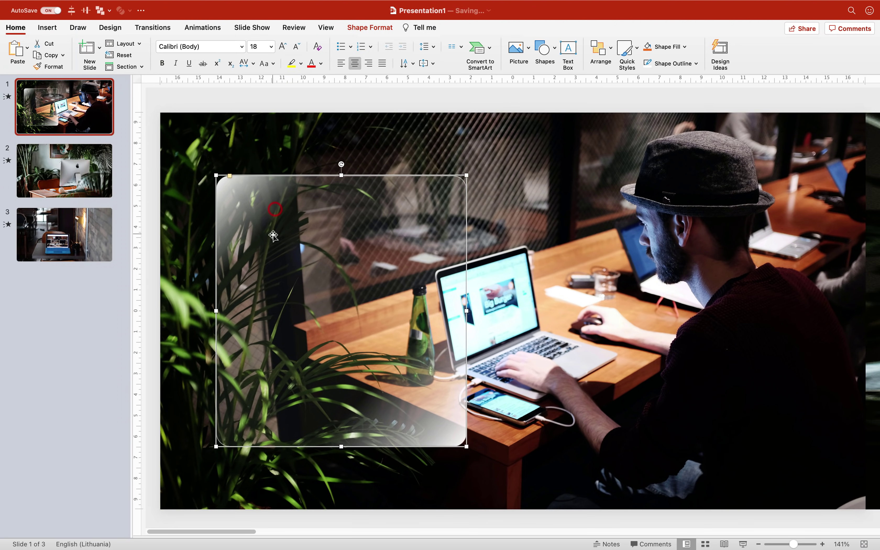
# Duplicate the glass panel to the right and bring the left panel to the front.
pyautogui.moveTo(278, 218); pyautogui.dragTo(572, 230)
pyautogui.click(408, 200)
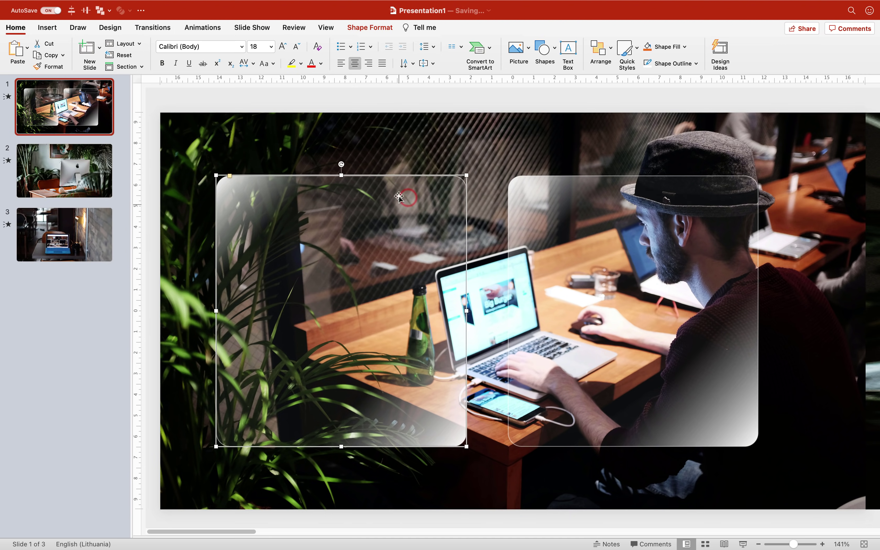
pyautogui.click(598, 47)
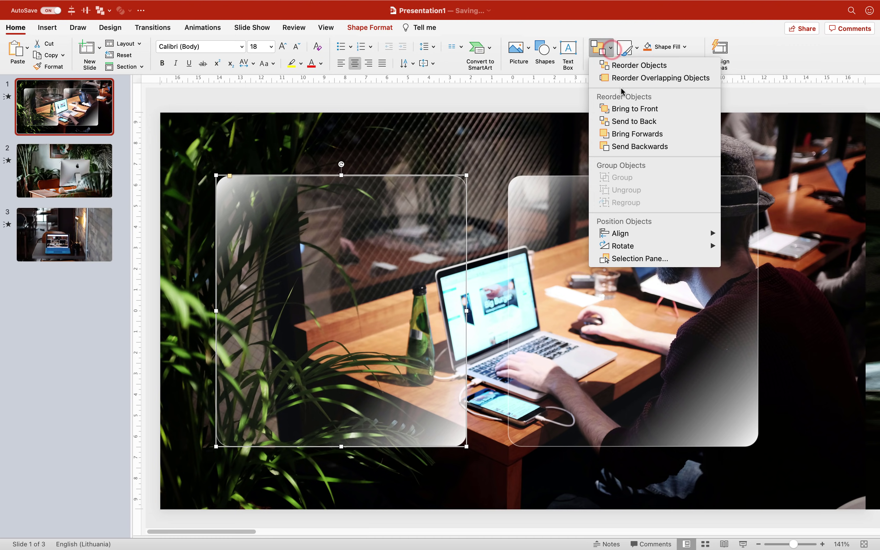
pyautogui.click(630, 108)
# Give the right panel a slide background fill and move it over the man.
pyautogui.click(537, 202)
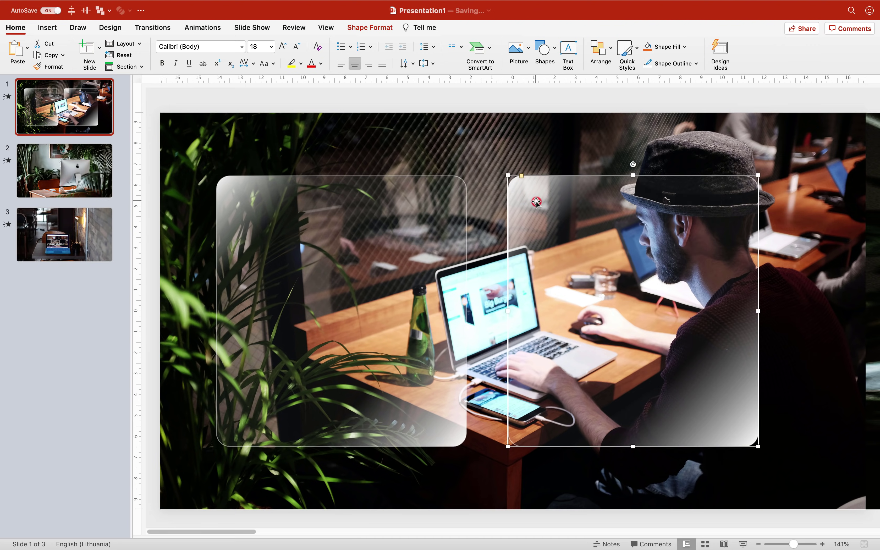
pyautogui.rightClick(534, 198)
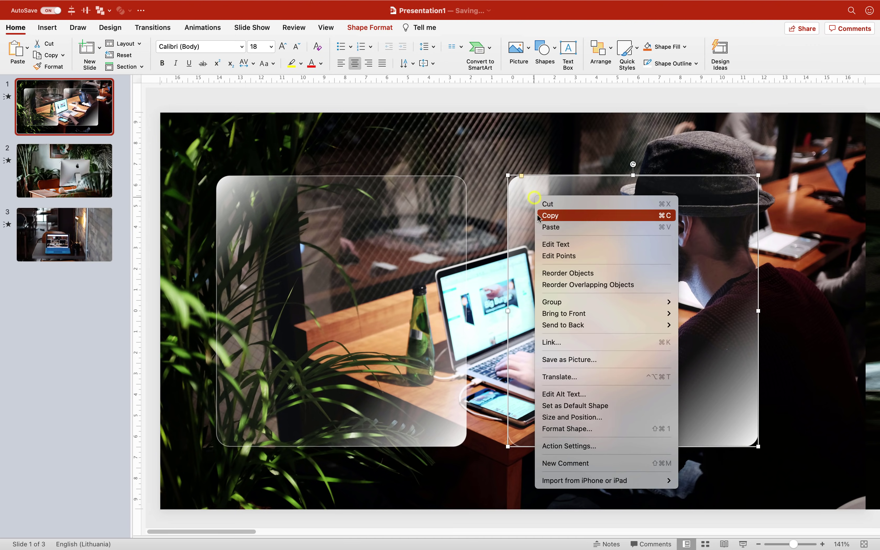
pyautogui.click(562, 426)
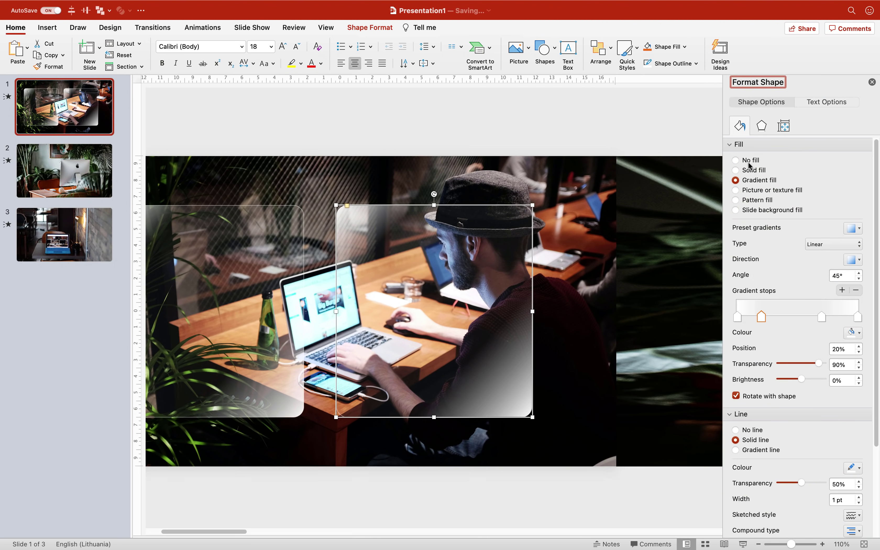
pyautogui.click(736, 210)
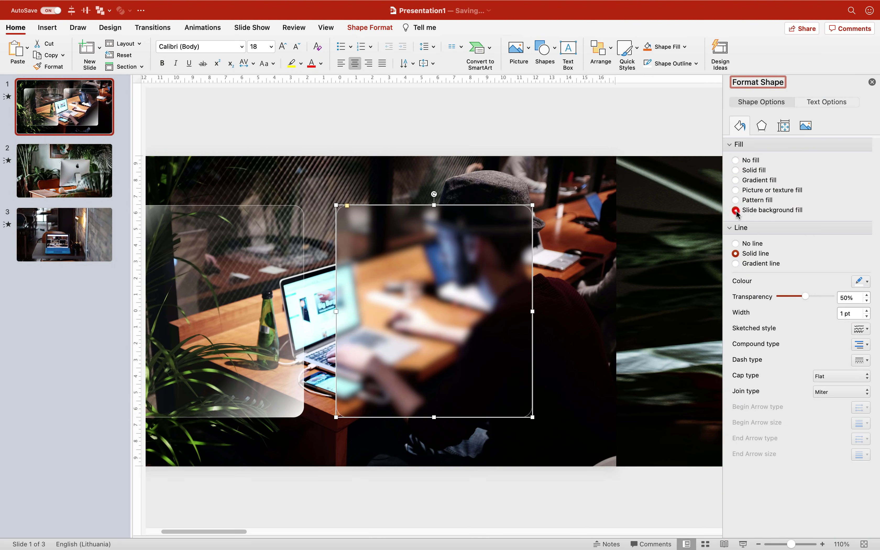
pyautogui.click(871, 82)
pyautogui.click(632, 104)
pyautogui.moveTo(566, 296); pyautogui.dragTo(472, 362)
pyautogui.moveTo(471, 288); pyautogui.dragTo(660, 363)
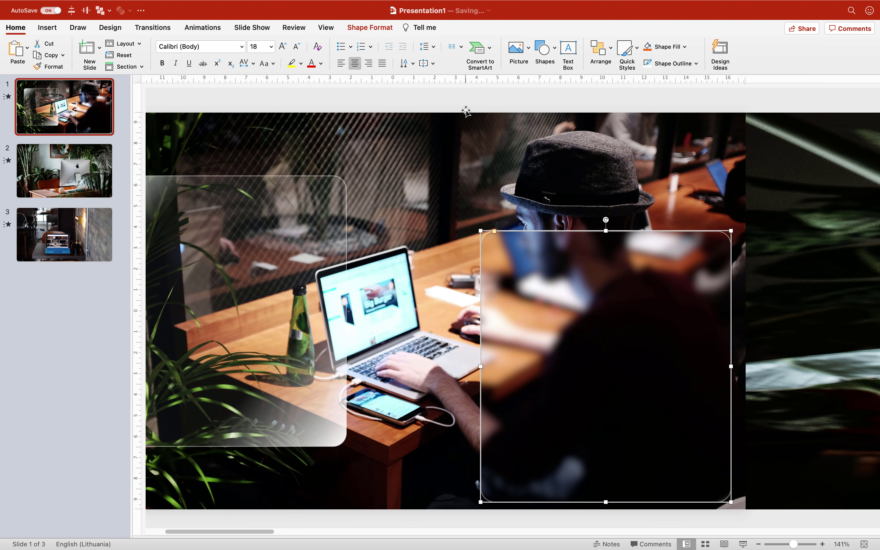